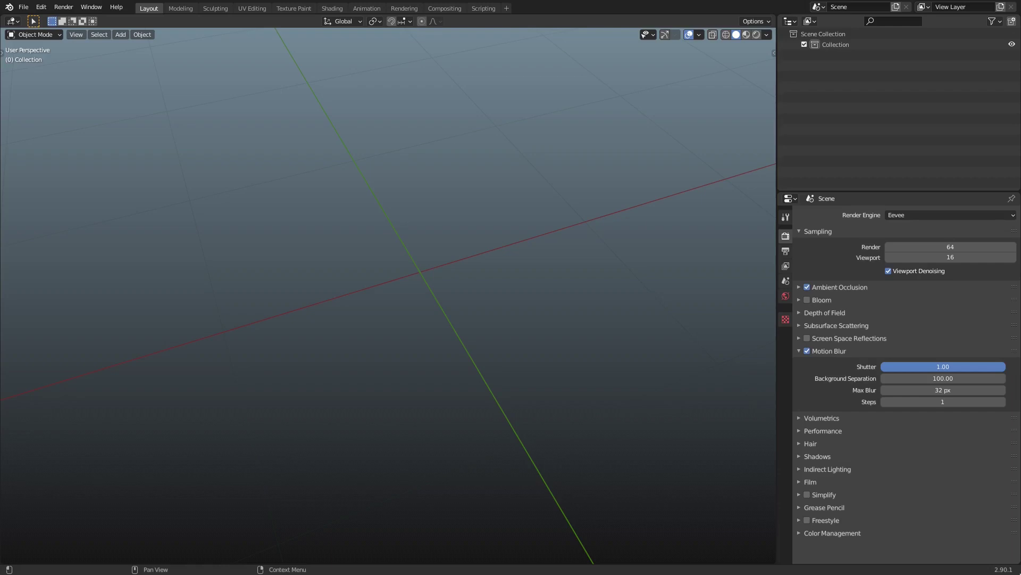
Step: Show the Add menu's Mesh submenu in the empty 3D Viewport with Shift+A
key("shift+a")
mouse_move(435, 235)
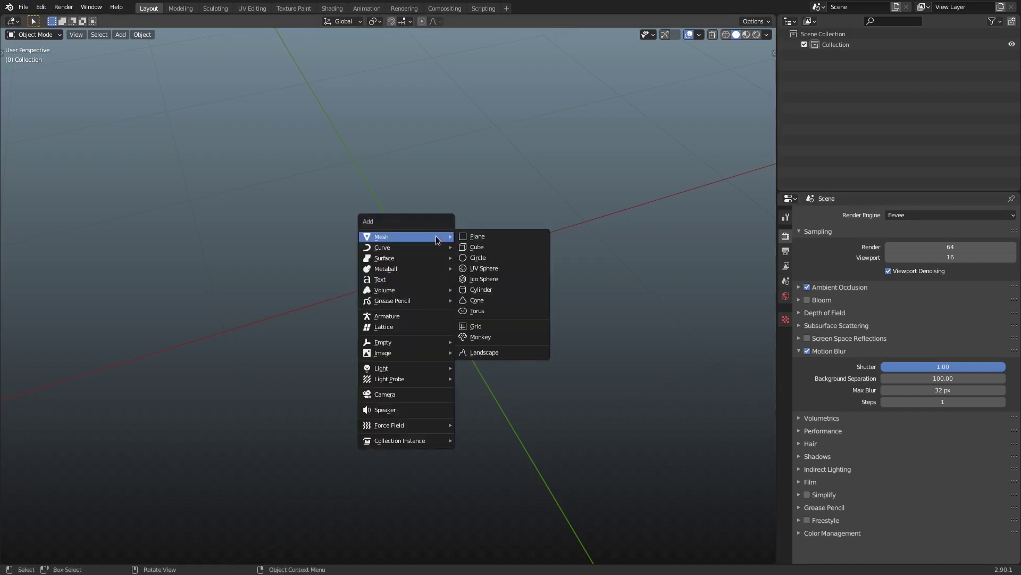
Step: Add a circle mesh with 5 vertices to form a pentagon, then enter Edit Mode
left_click(489, 258)
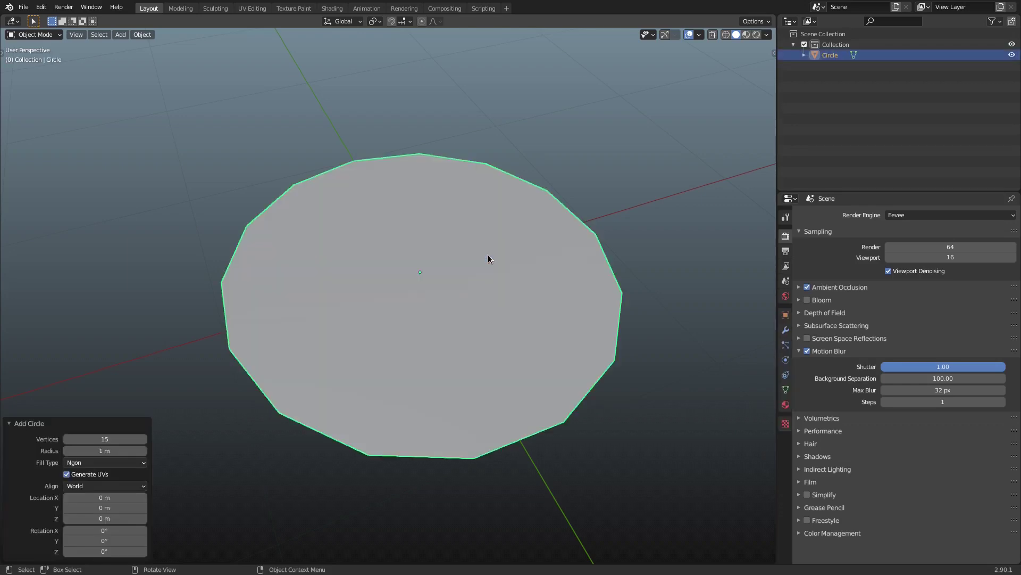
middle_click_drag(534, 255, 500, 266)
left_click(97, 439)
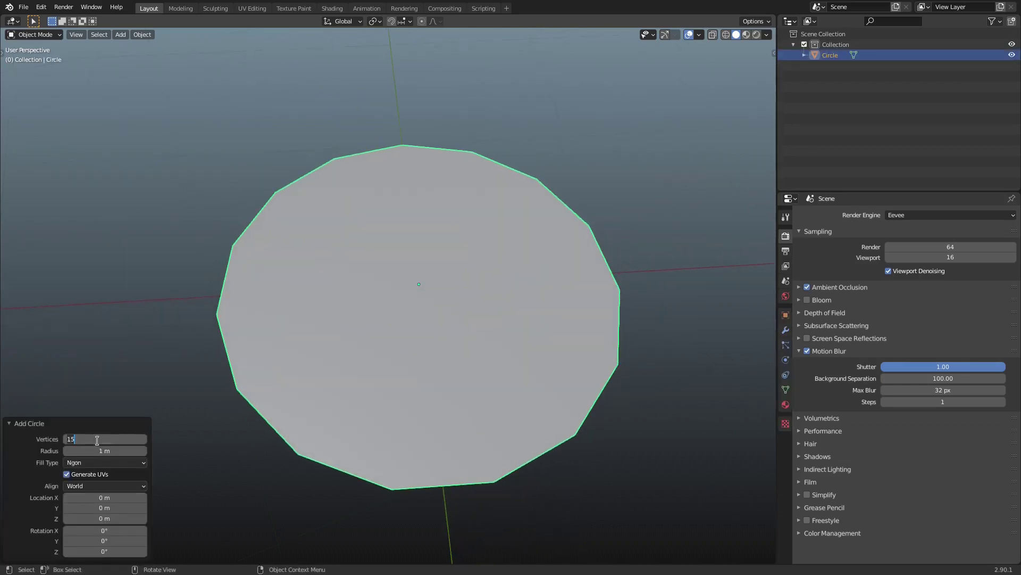
type("5")
key("Return")
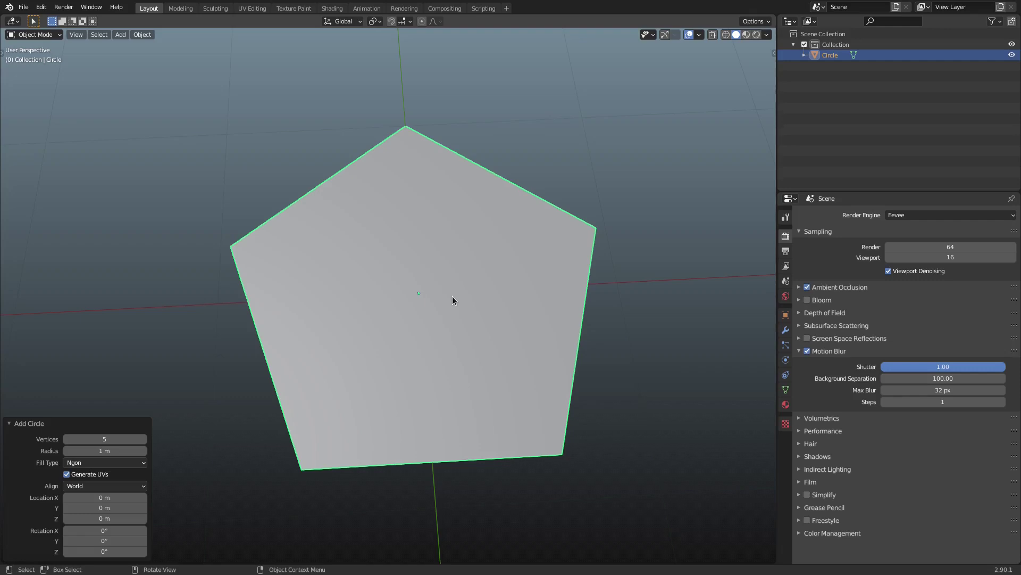
scroll(432, 215, "down", 2)
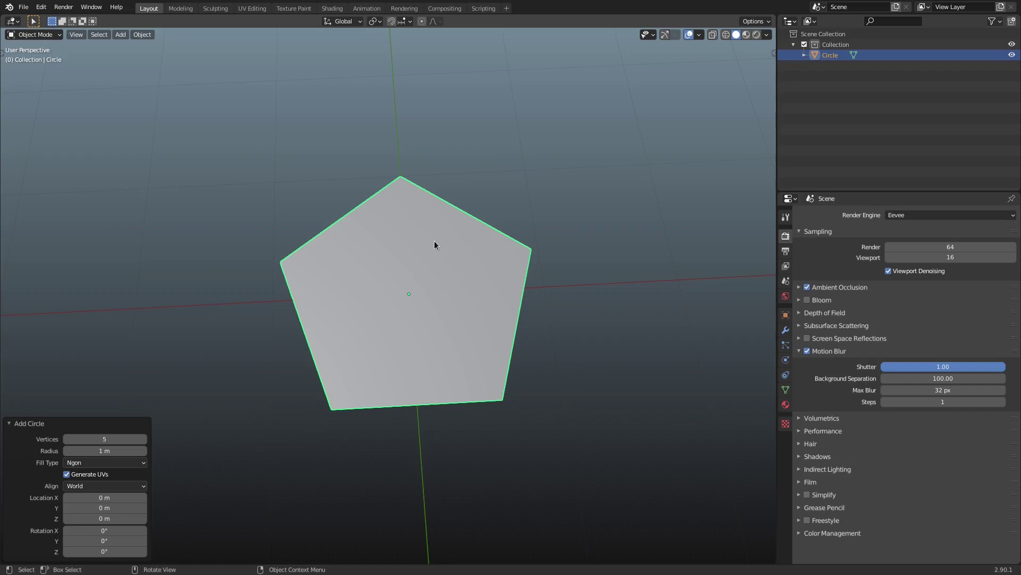
scroll(256, 373, "up", 1)
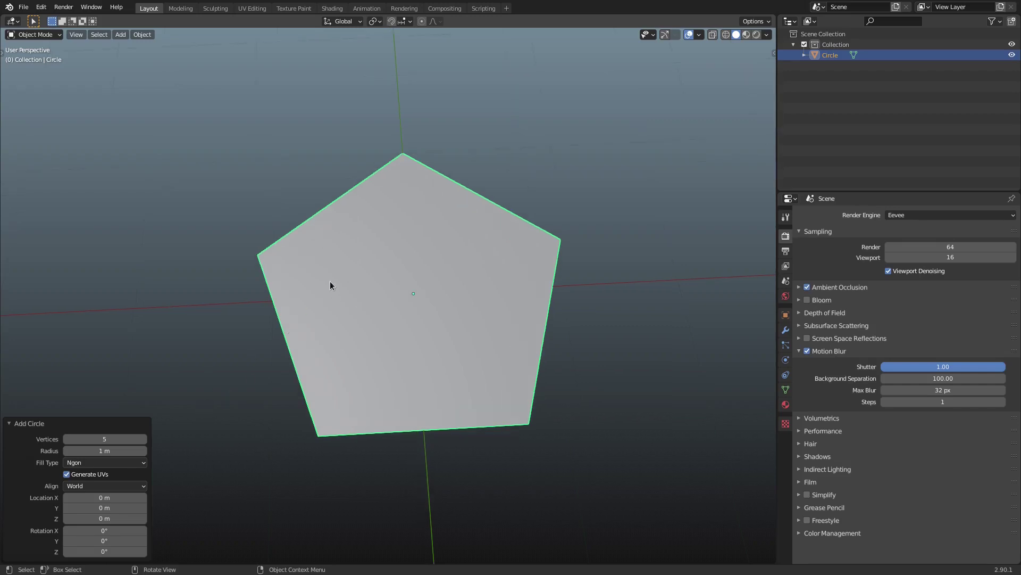
key("Tab")
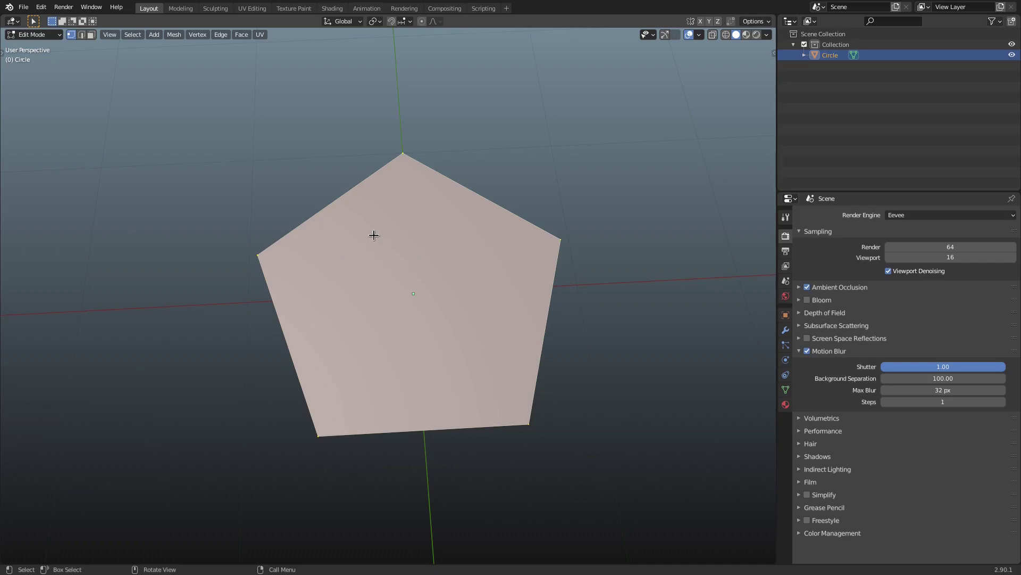
Step: Subdivide the pentagon's edges to add midpoint vertices, then select only the upper-left midpoint
middle_click_drag(292, 200, 388, 233)
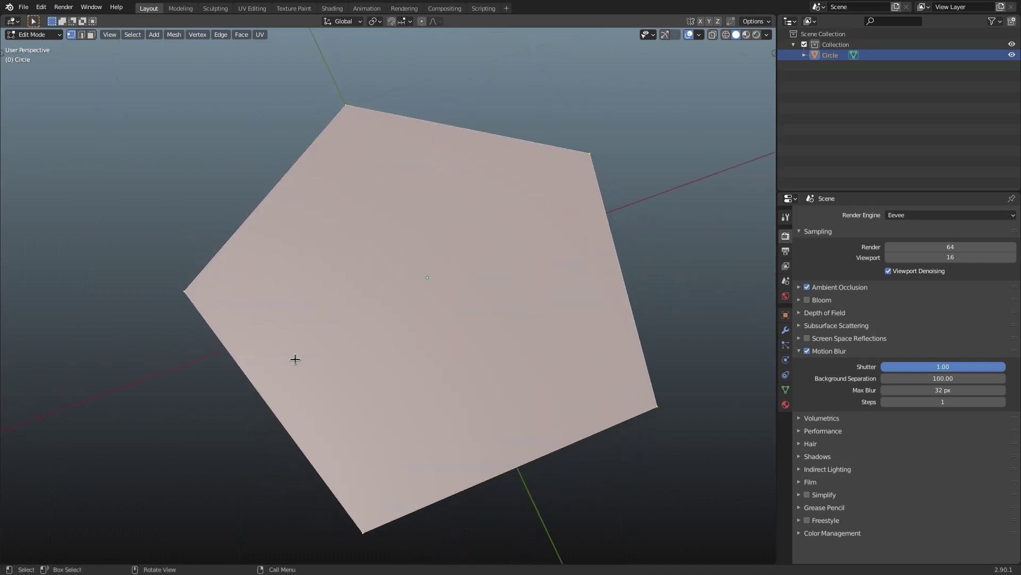
left_click(600, 151)
middle_click_drag(606, 156, 520, 178)
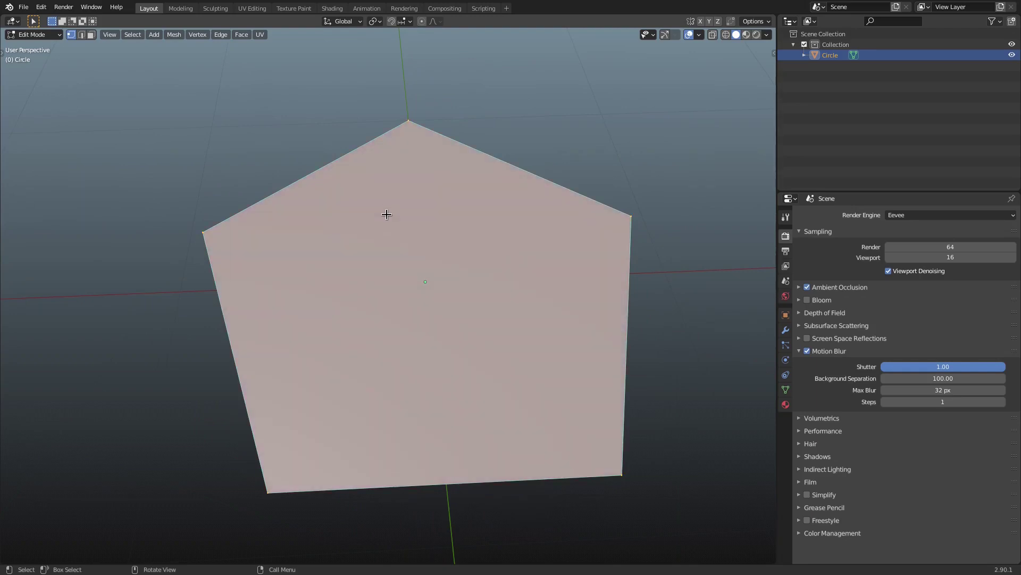
middle_click_drag(387, 214, 378, 196)
right_click(307, 207)
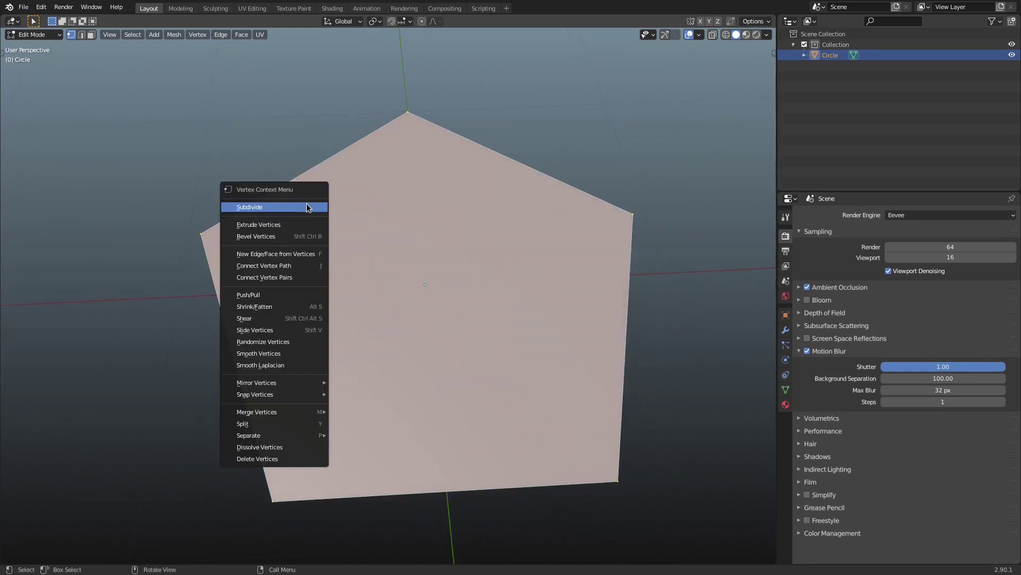
left_click(307, 207)
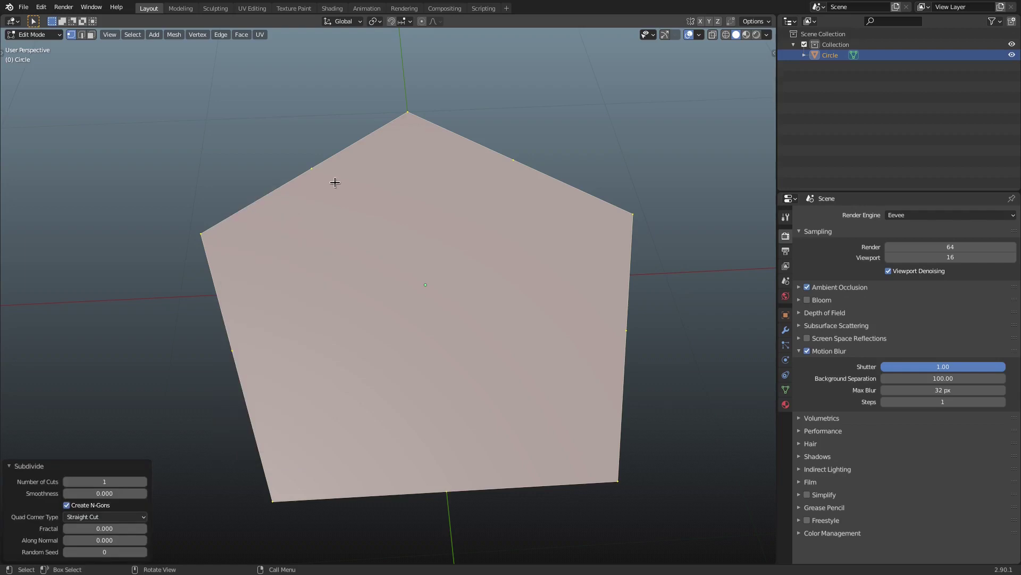
scroll(335, 191, "down", 2)
left_click(455, 202)
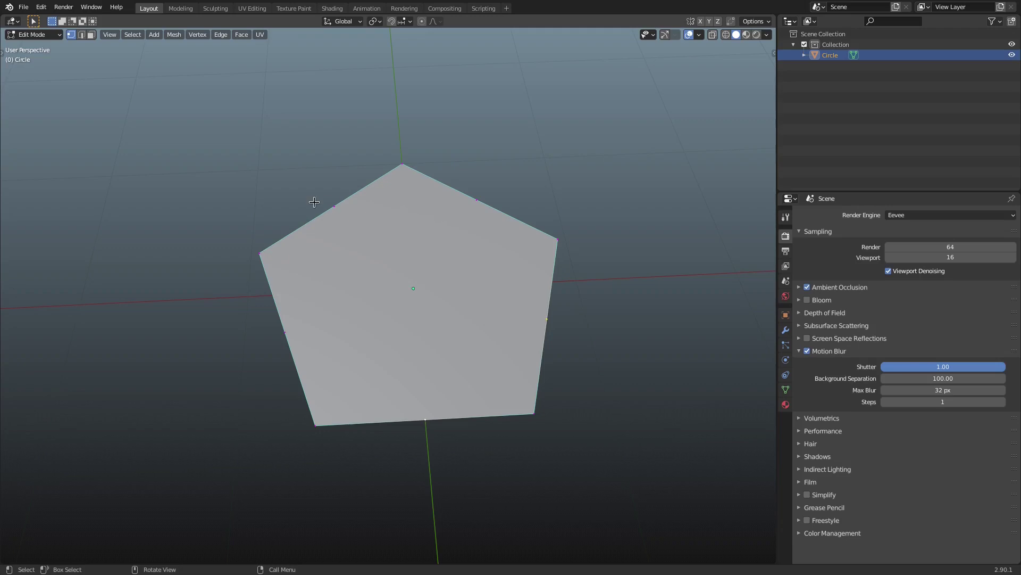
left_click(334, 206, "shift")
Step: Add the right, left and bottom edge midpoints to the selection
left_click(546, 319, "shift")
left_click(284, 332, "shift")
left_click(425, 419, "shift")
middle_click_drag(492, 268, 495, 285)
scroll(535, 290, "up", 1)
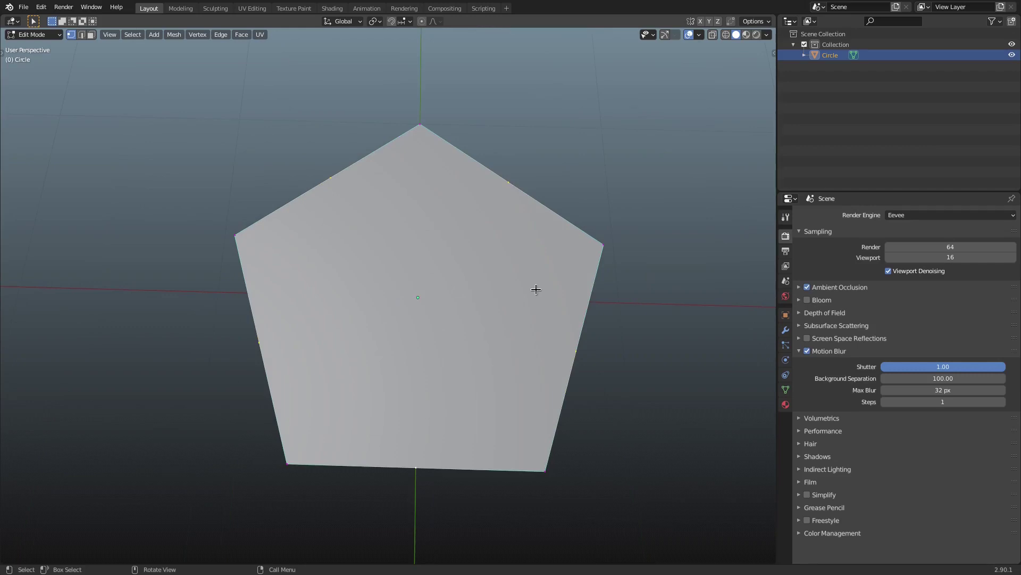
middle_click_drag(540, 289, 335, 171)
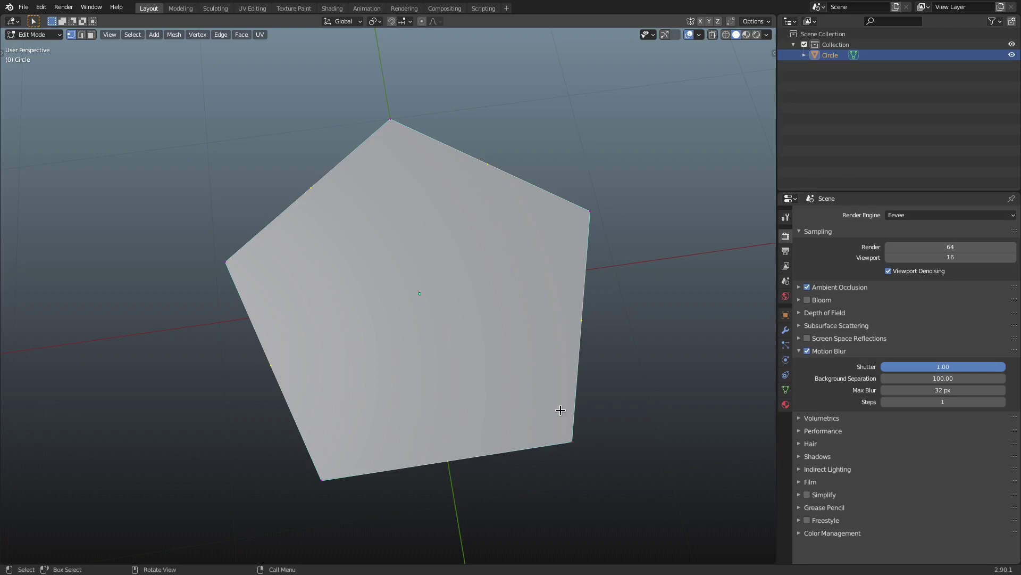
Step: Scale the selected midpoints inward to form a star, refine with a 0.965 rescale, then select all
key("s")
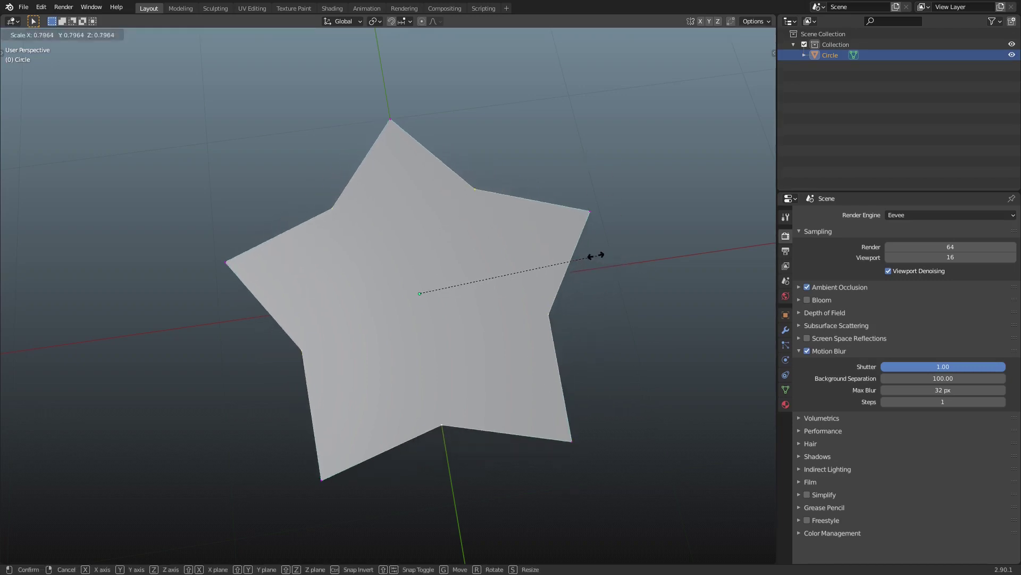
left_click(552, 246)
middle_click_drag(547, 250, 74, 259)
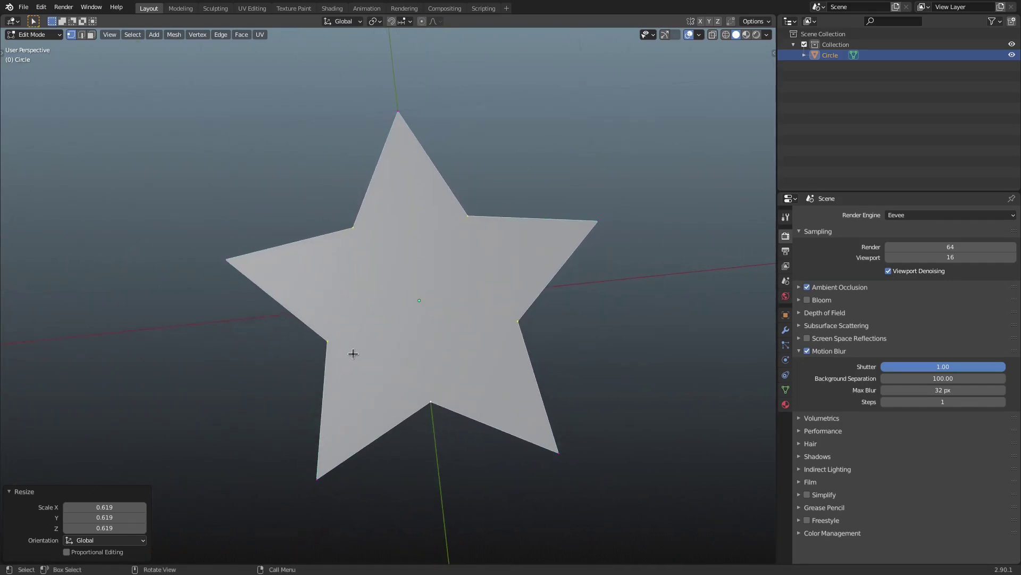
key("s")
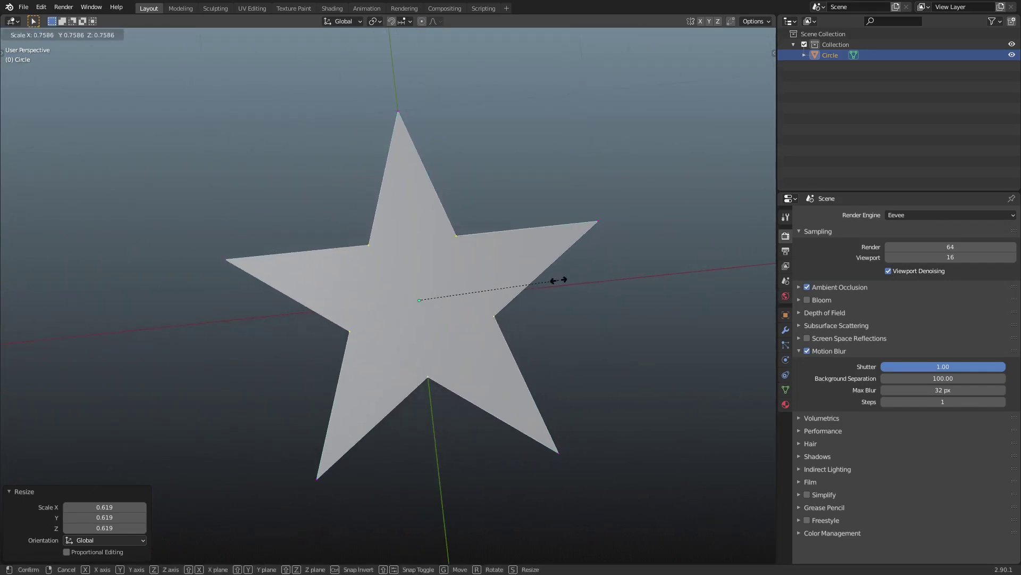
left_click(596, 272)
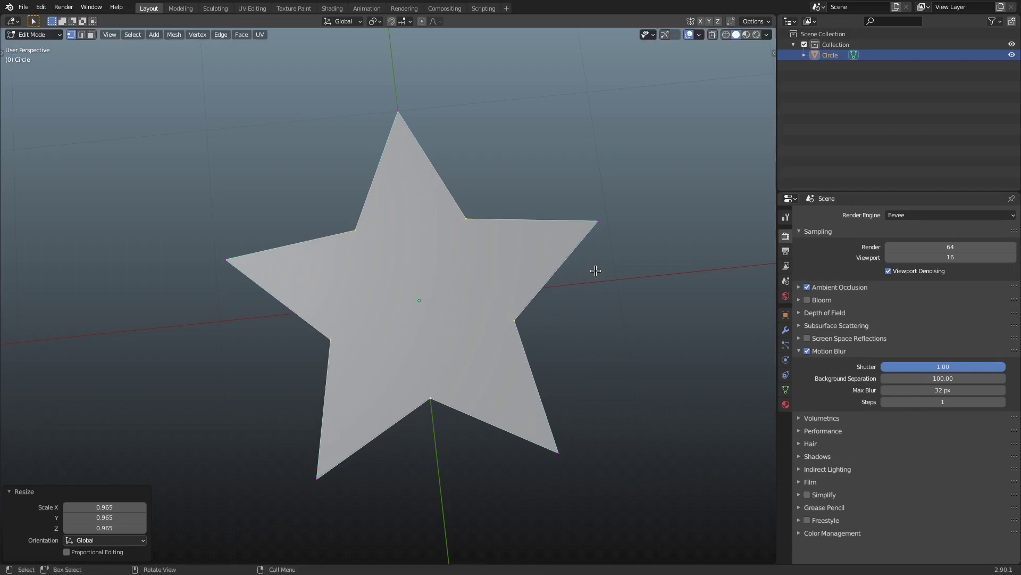
middle_click_drag(594, 267, 583, 254)
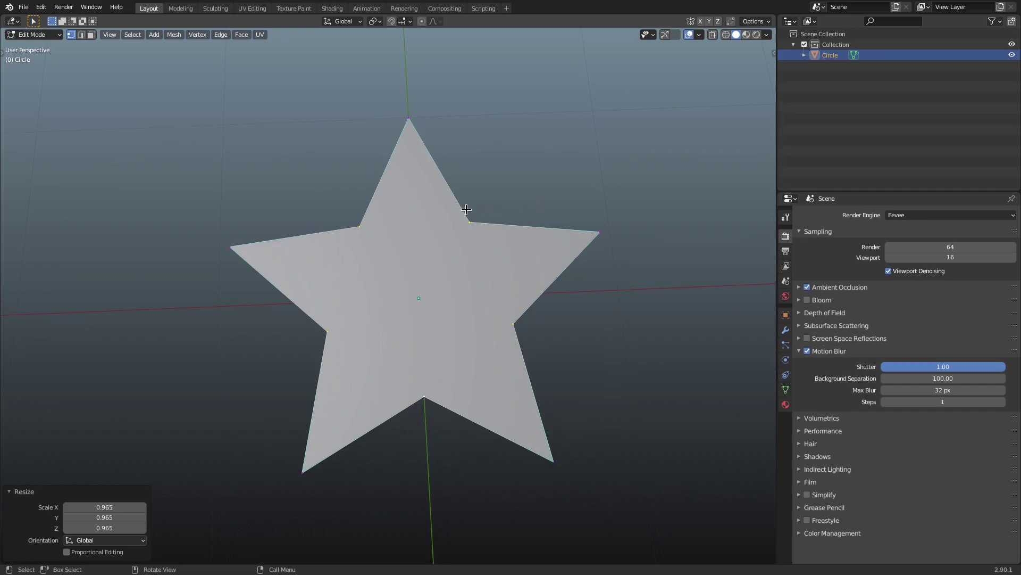
key("a")
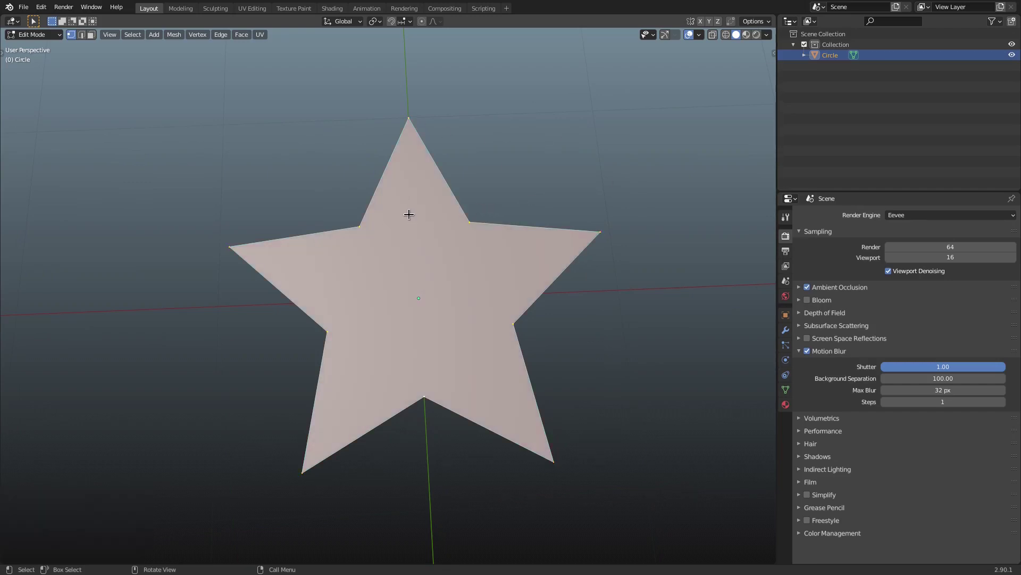
Step: Poke the star face into ten triangles meeting at a new centre vertex, with 0 m offset
right_click(421, 250)
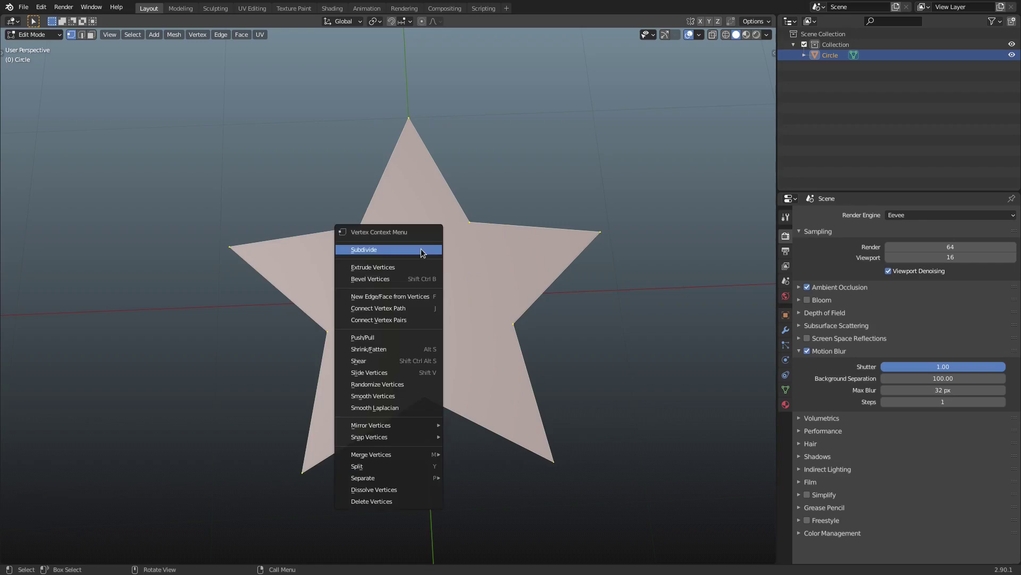
left_click(91, 35)
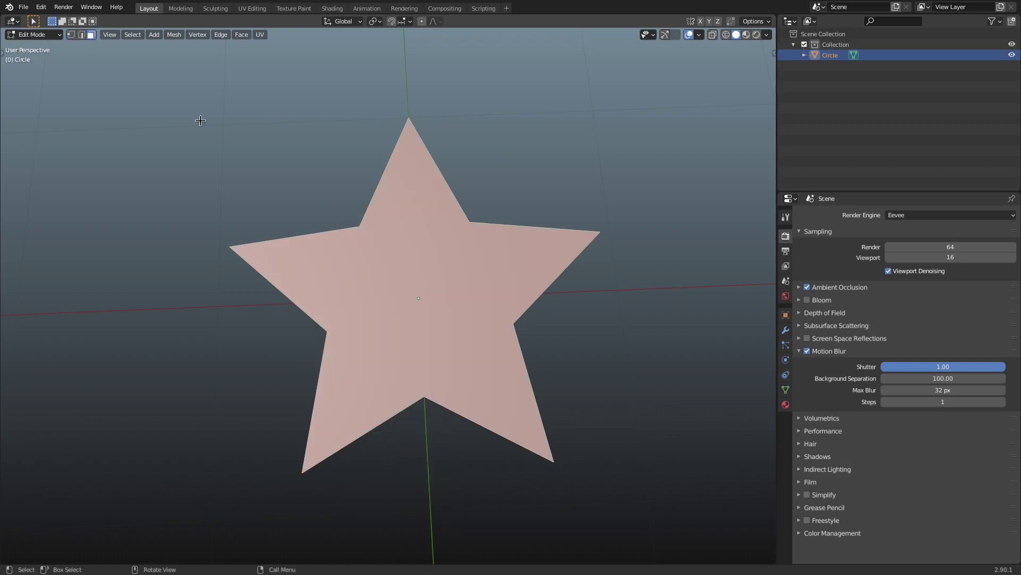
right_click(434, 203)
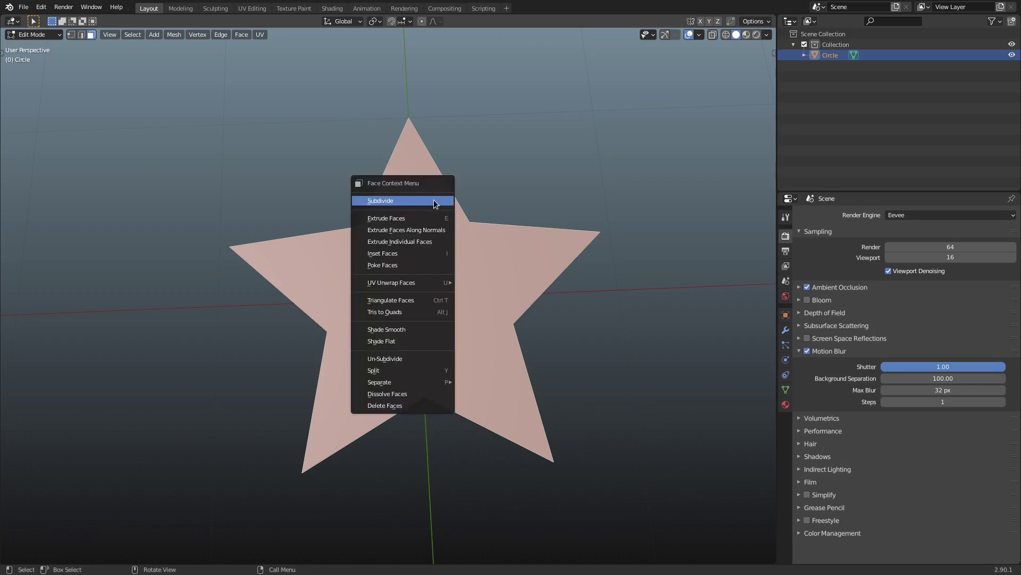
left_click(410, 264)
middle_click_drag(410, 265, 414, 241)
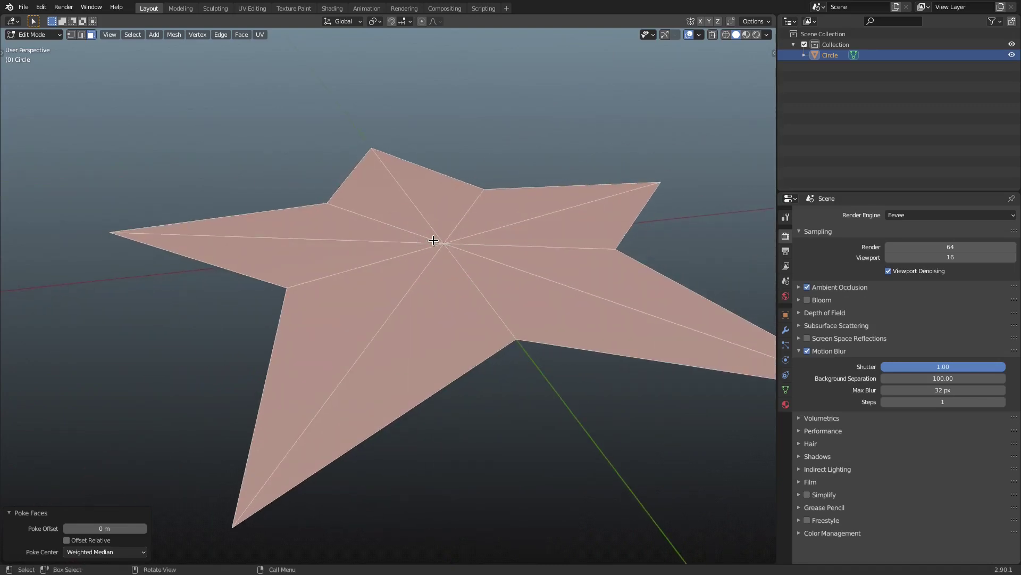
middle_click_drag(441, 248, 266, 330)
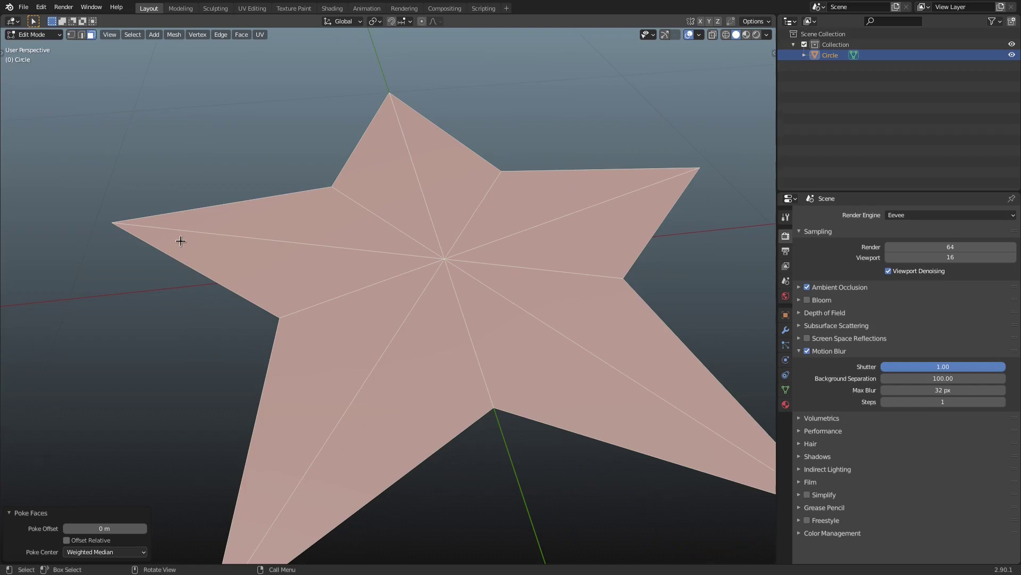
left_click(70, 35)
Step: Raise the star's centre vertex 0.12803 m along the global Z axis
left_click(445, 260)
scroll(447, 264, "down", 5)
middle_click_drag(447, 264, 508, 263)
key("g")
key("z")
key("Escape")
key("g")
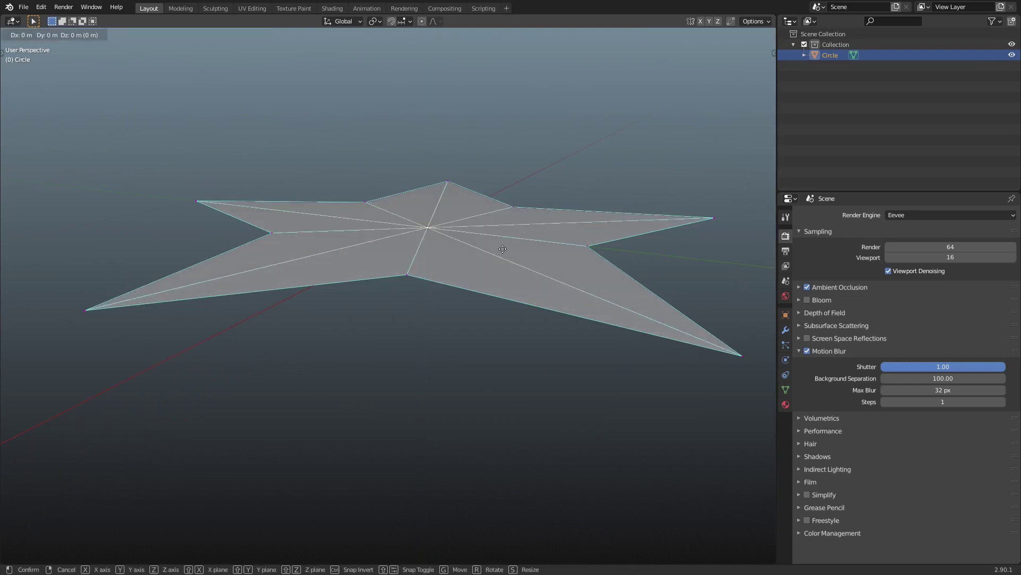
key("z")
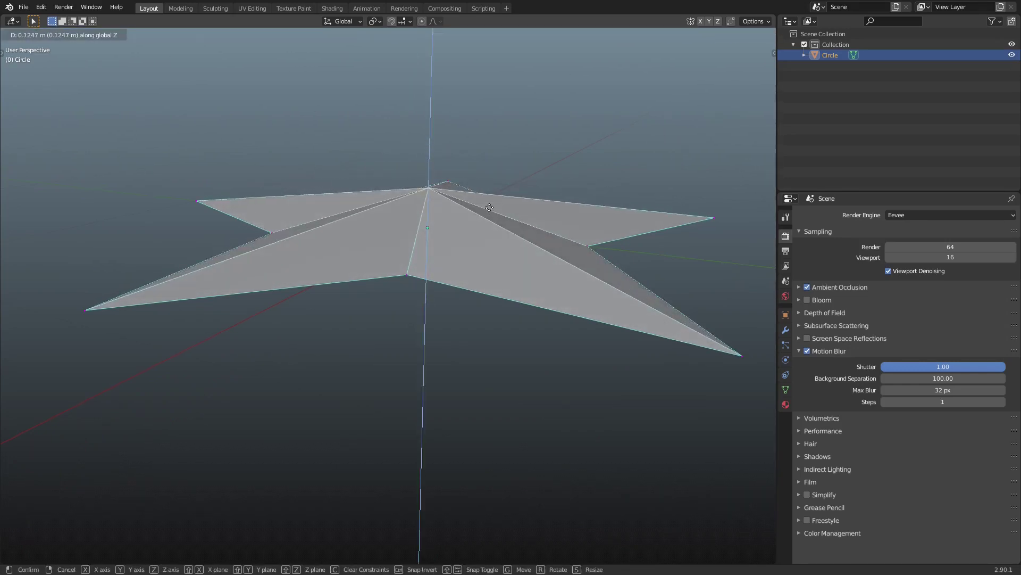
left_click(491, 210)
Step: Check the raised star in Object Mode, then return to Edit Mode and select all
key("Tab")
middle_click_drag(491, 210, 270, 244)
key("Tab")
key("a")
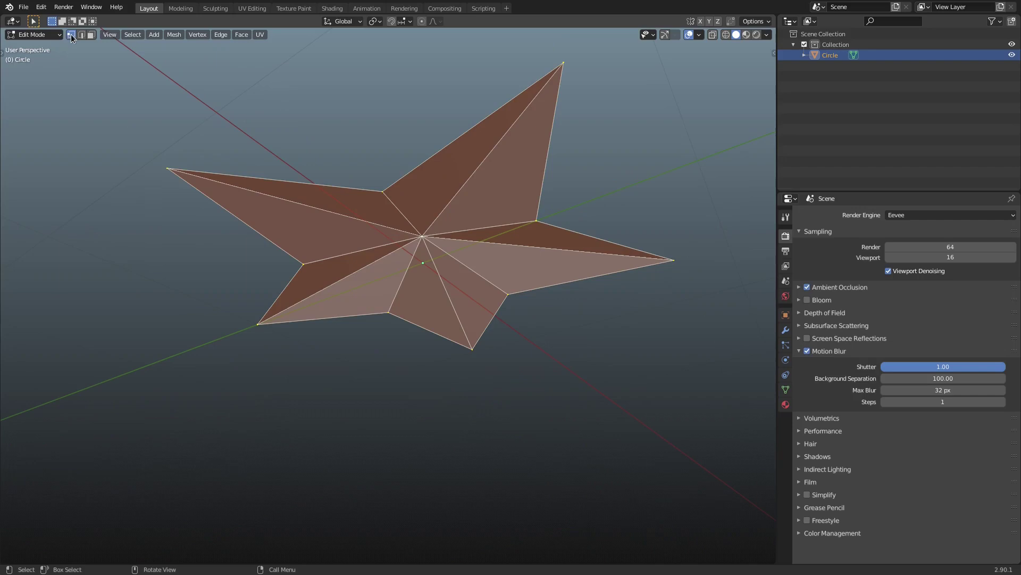
Step: Reselect the whole star, poke all its faces again, then return to Object Mode
left_click(175, 162)
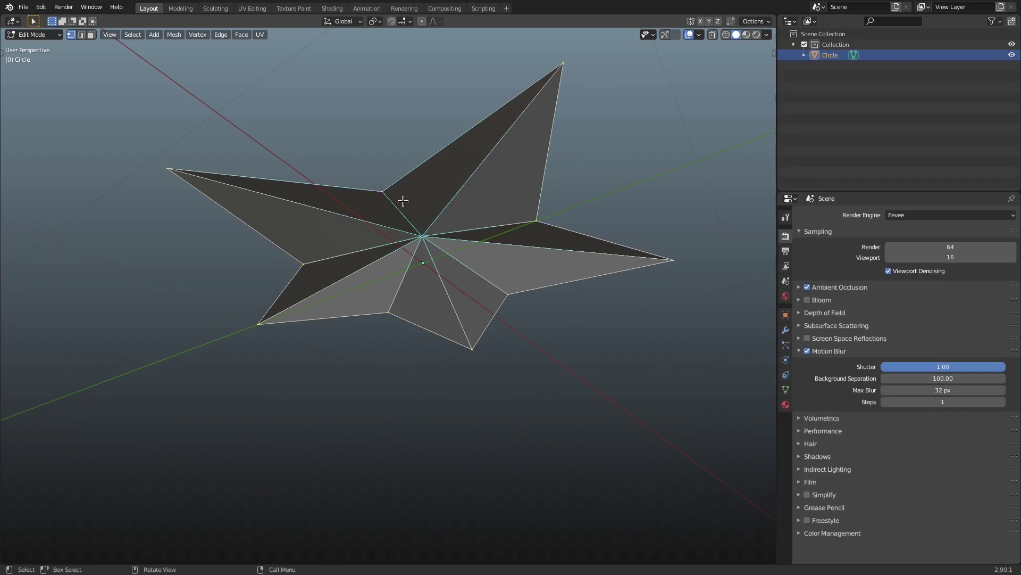
key("a")
middle_click_drag(476, 207, 351, 157)
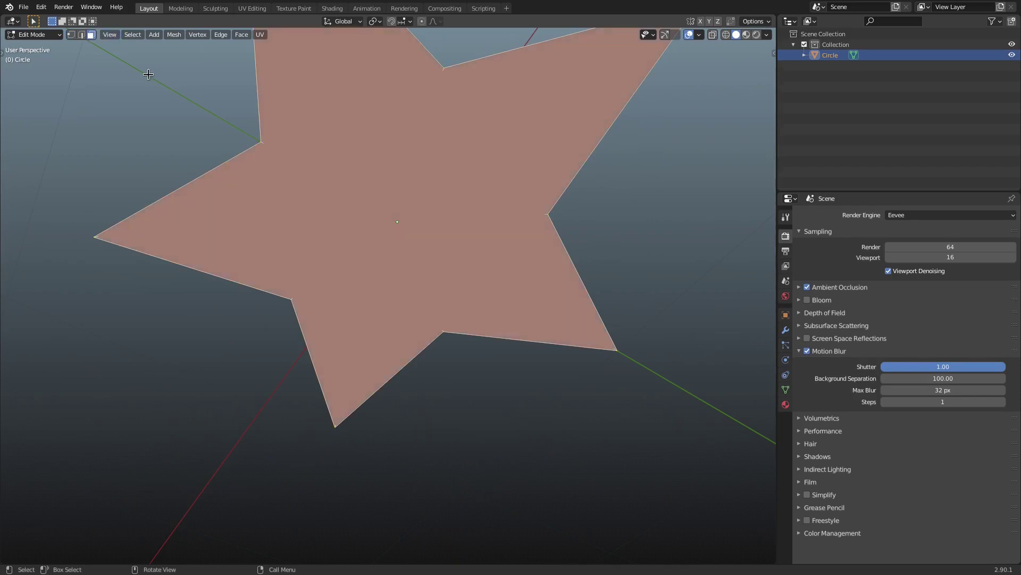
right_click(368, 182)
left_click(367, 182)
middle_click_drag(366, 183, 428, 262)
key("1")
scroll(425, 260, "up", 2)
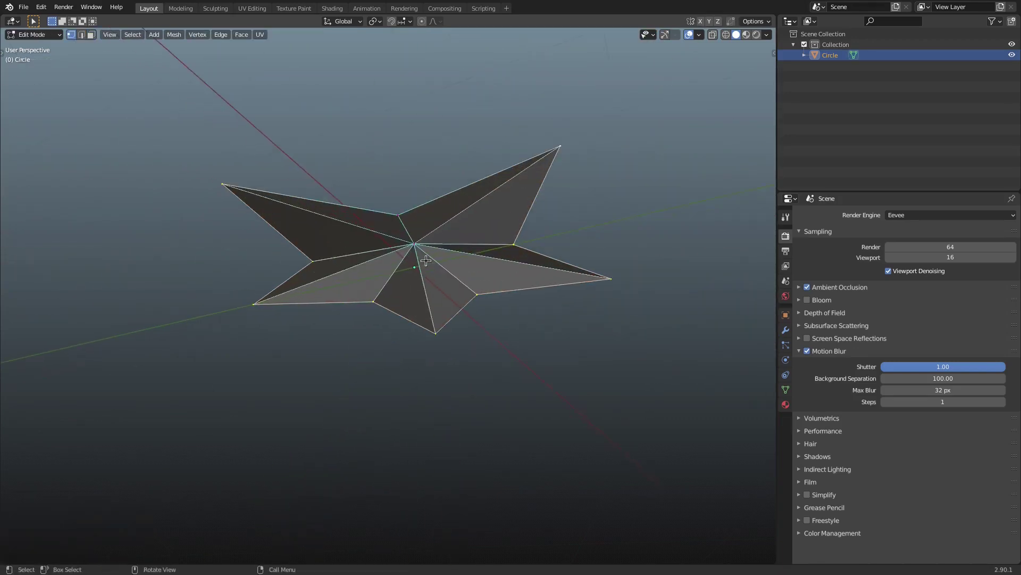
middle_click_drag(480, 220, 344, 253)
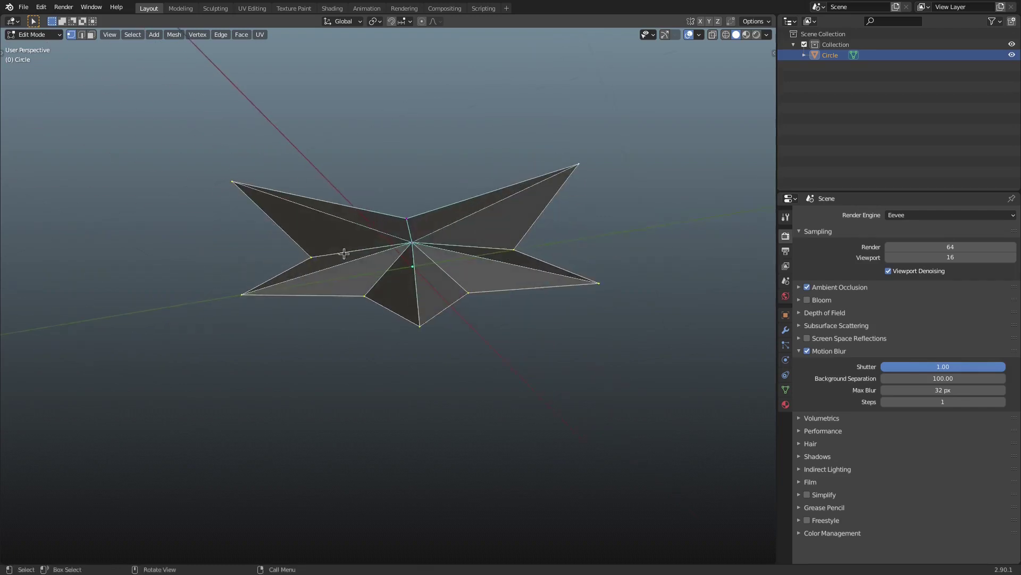
key("Tab")
middle_click_drag(381, 200, 471, 210)
key("shift+d")
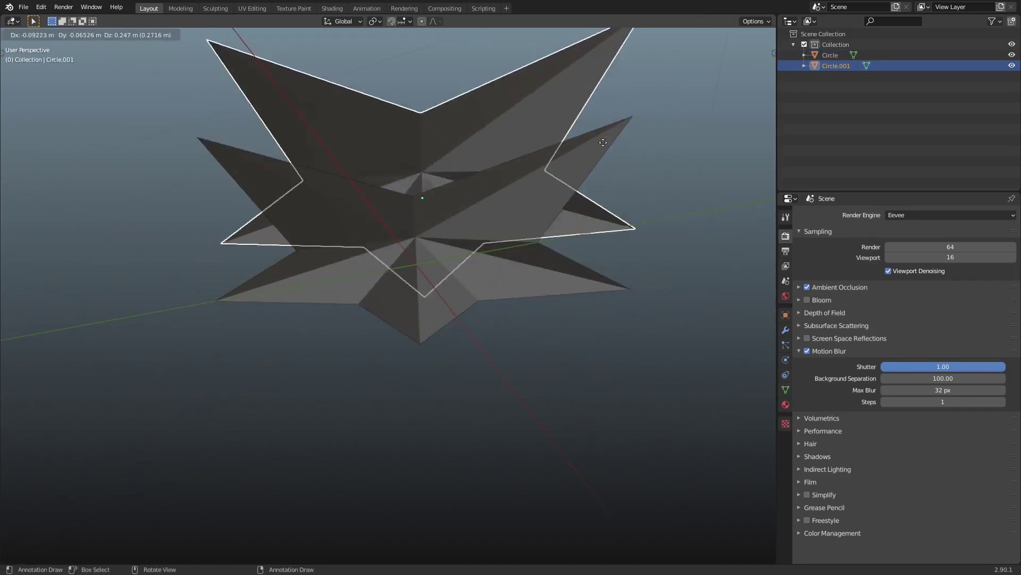
key("Escape")
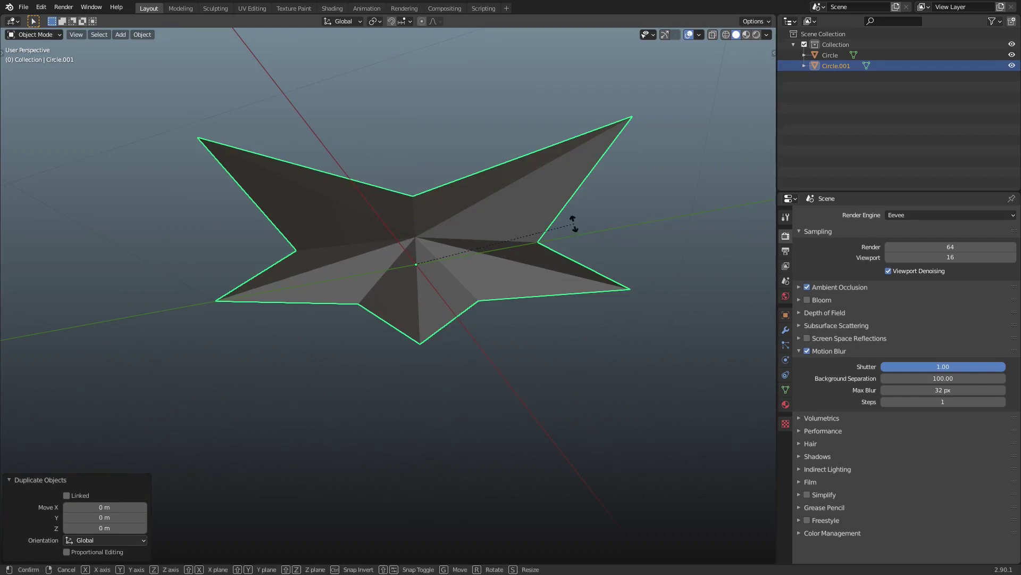
type("rx")
type("180")
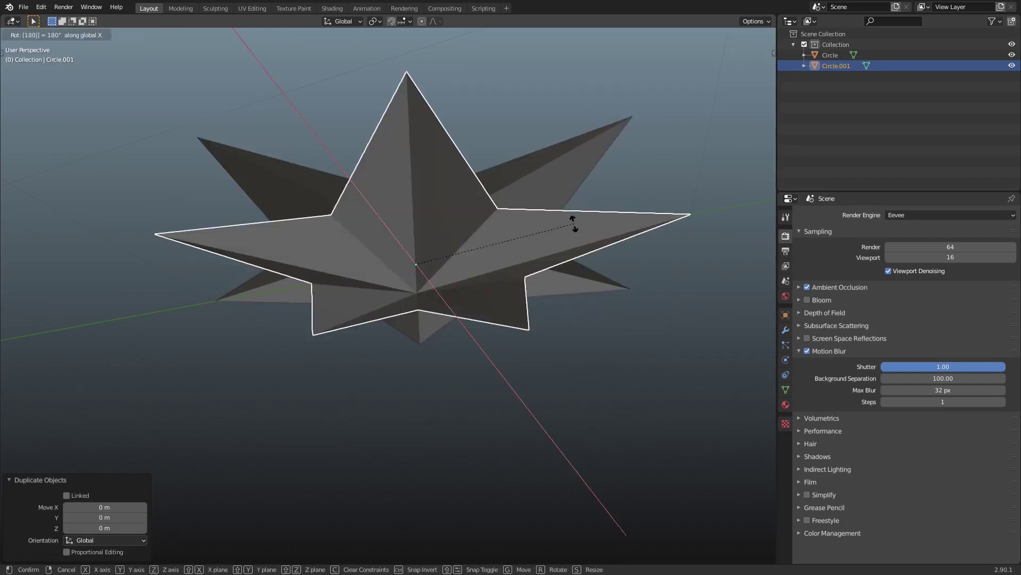
key("Return")
middle_click_drag(568, 222, 456, 251)
key("ctrl+z")
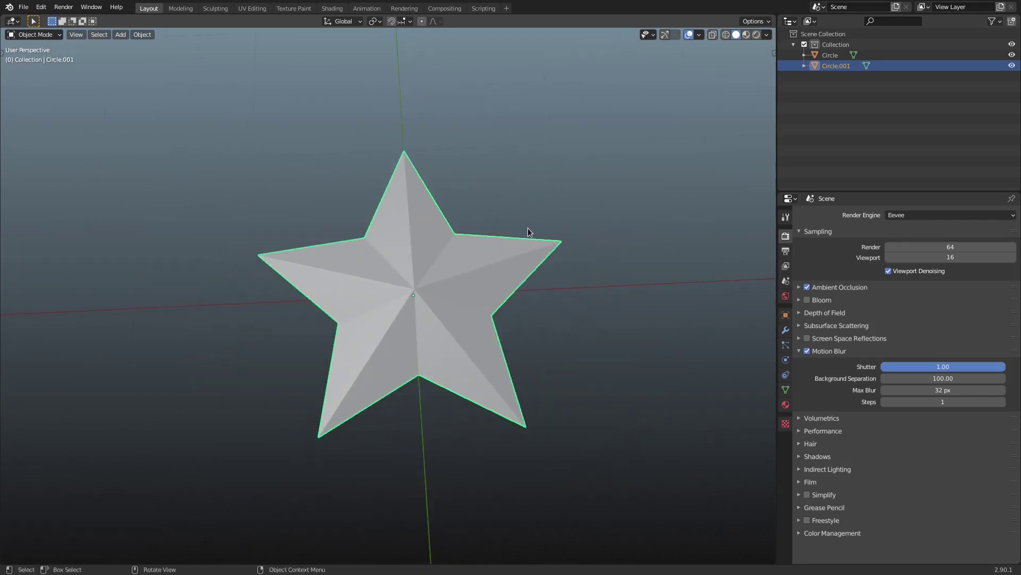
key("r")
key("Escape")
key("r")
key("x")
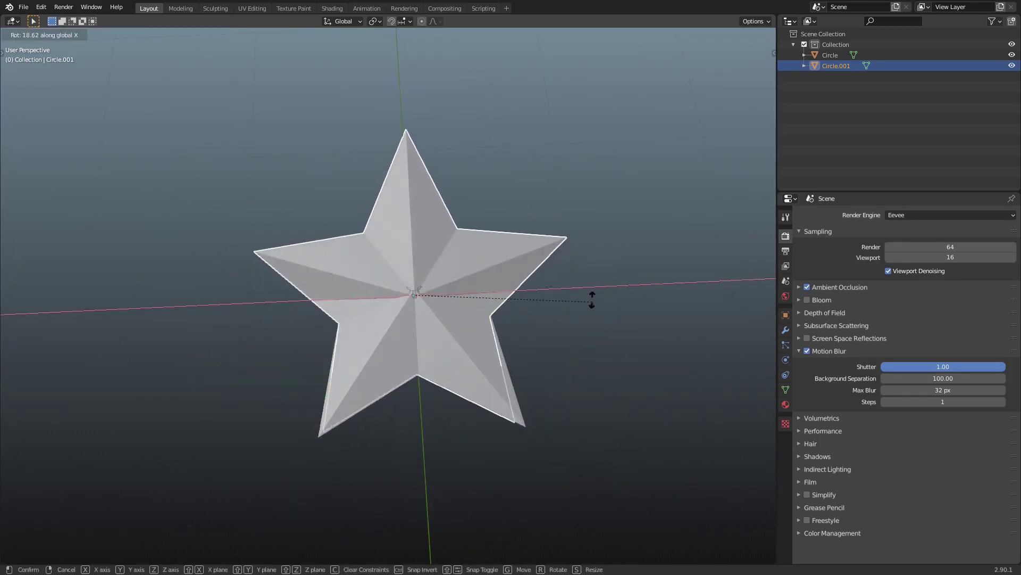
left_click(294, 346)
middle_click_drag(294, 347, 601, 251)
key("r")
left_click(544, 356)
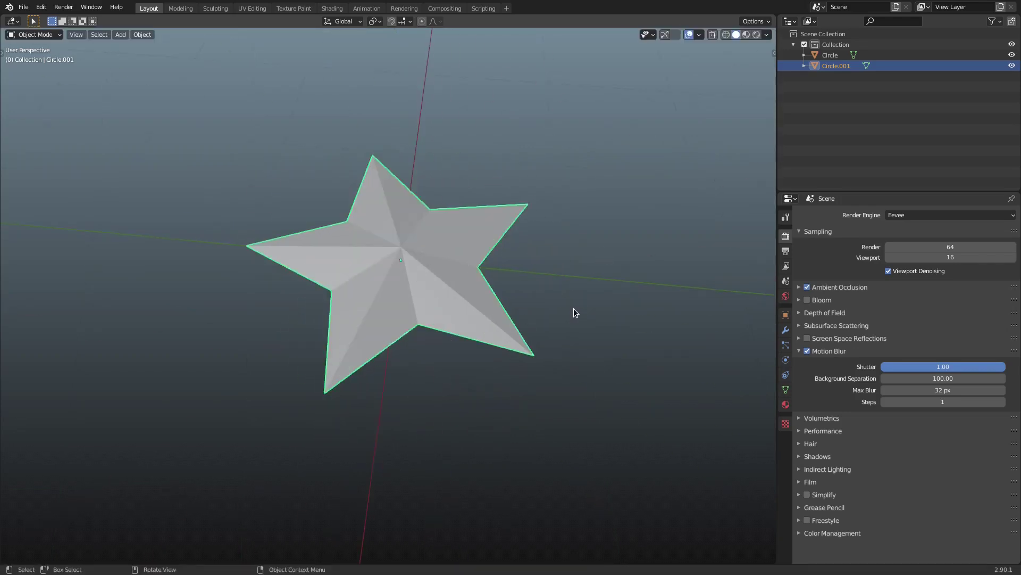
key("r")
key("y")
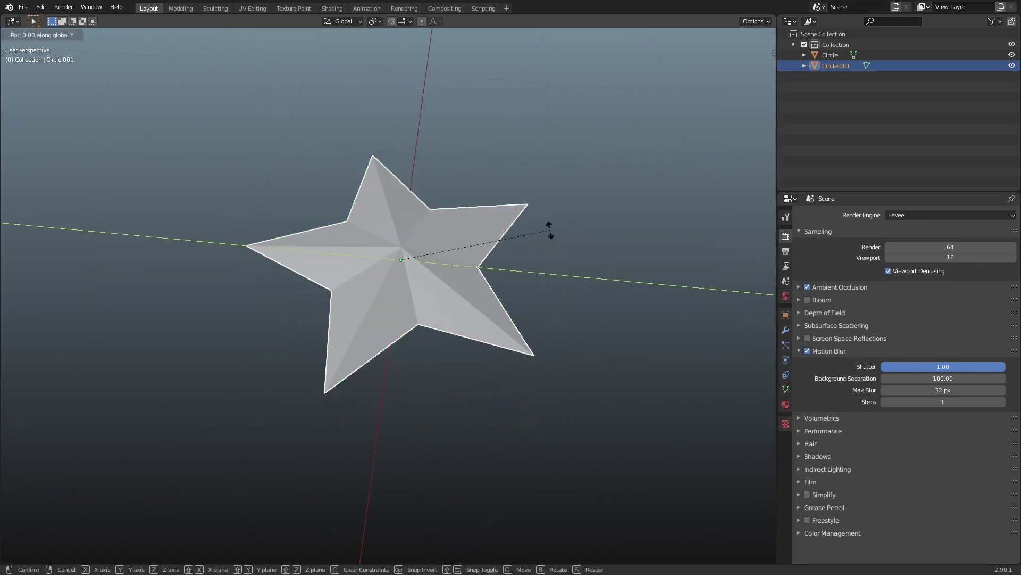
right_click(550, 229)
middle_click_drag(550, 229, 572, 261)
key("ctrl+z")
key("ctrl+z")
key("a")
key("alt+a")
key("Tab")
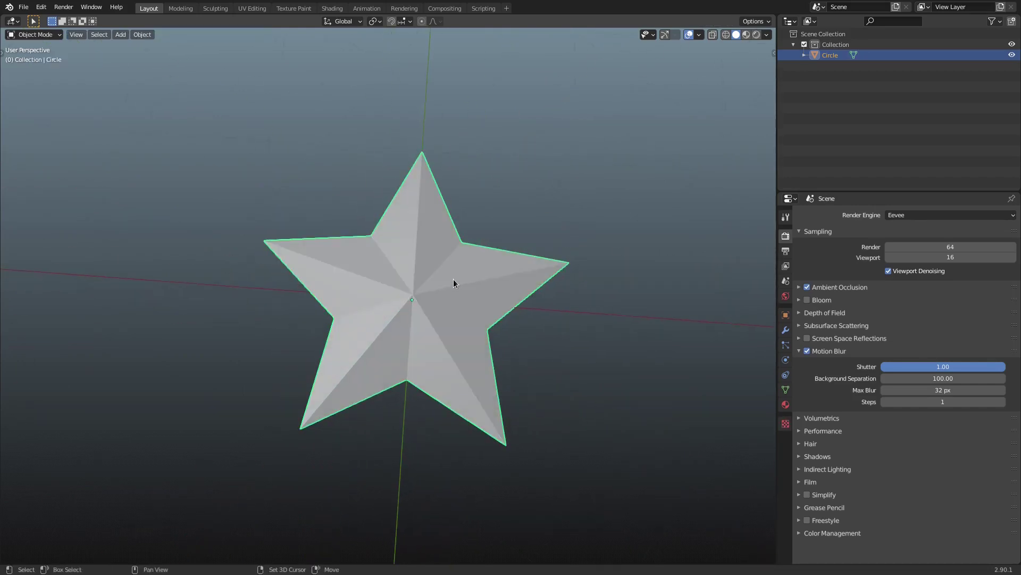
Step: Duplicate the star in place, rotate the copy 180° about Y, then select both stars
key("shift+d")
right_click(420, 278)
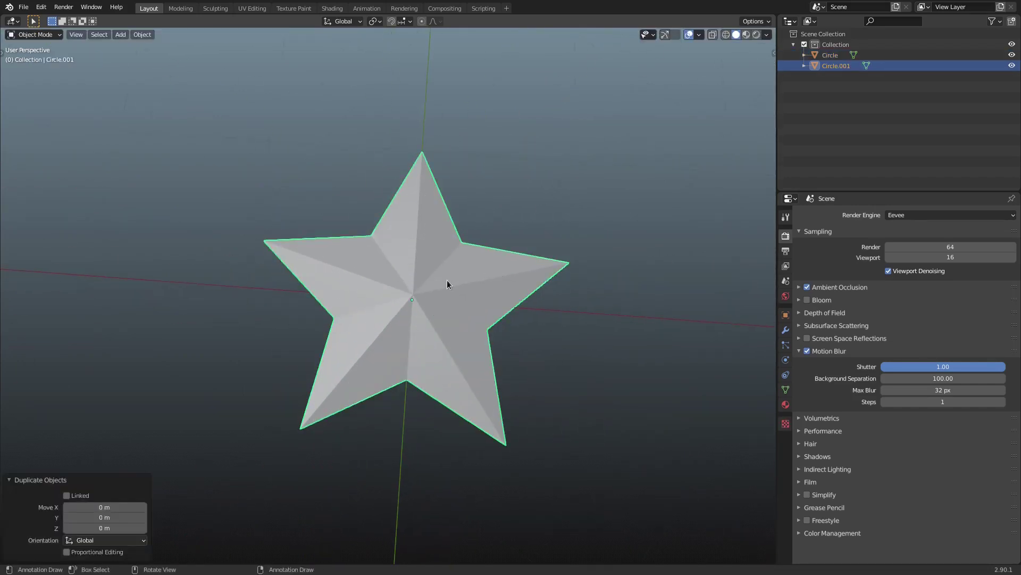
key("r")
key("y")
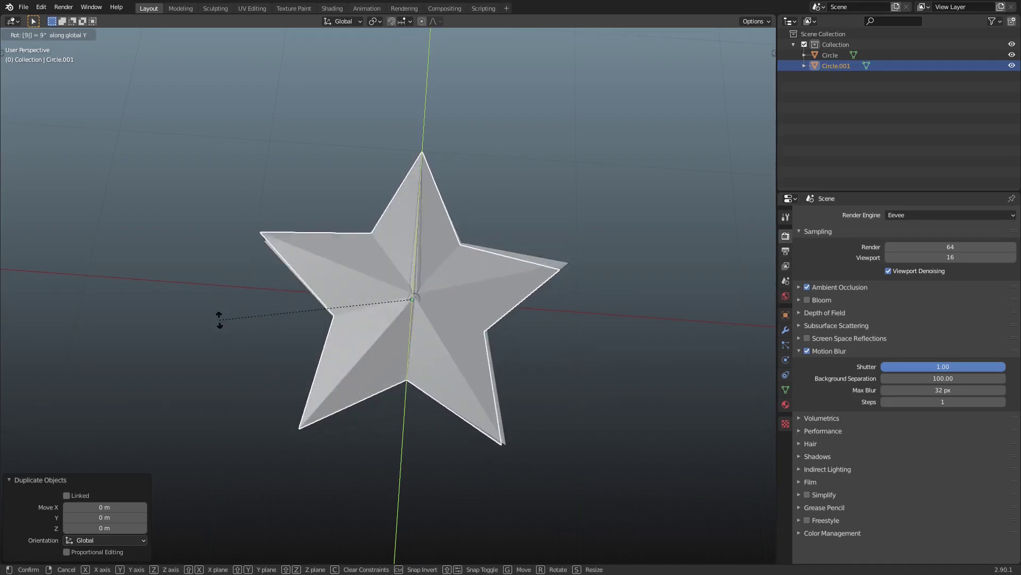
key("Escape")
type("rx")
type("180")
key("Escape")
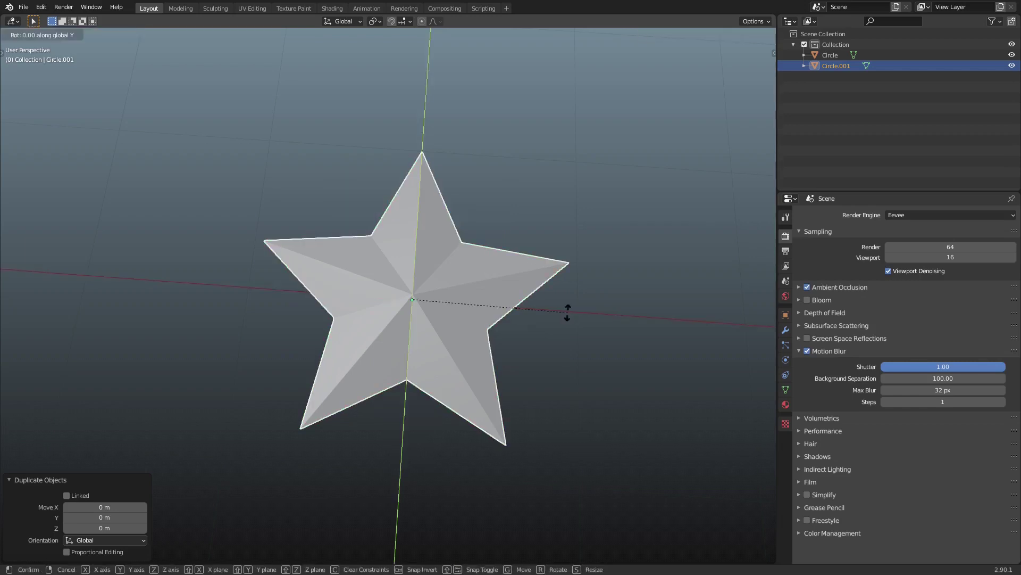
type("180")
key("Return")
middle_click_drag(386, 314, 376, 256)
left_click(355, 249, "shift")
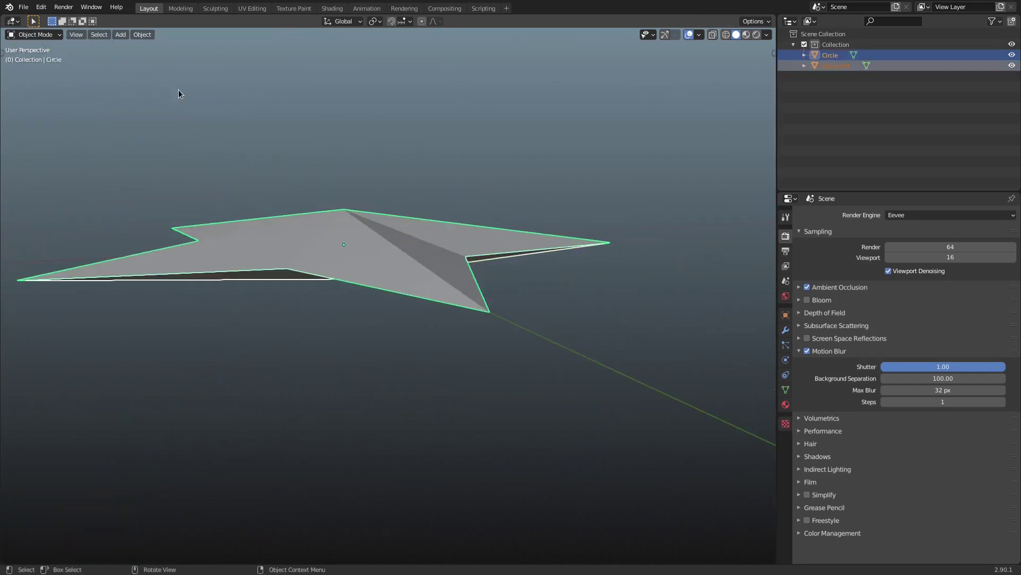
Step: Join the flipped copy and the original star into Circle via Object > Join, then enter Edit Mode
left_click(96, 39)
mouse_move(148, 39)
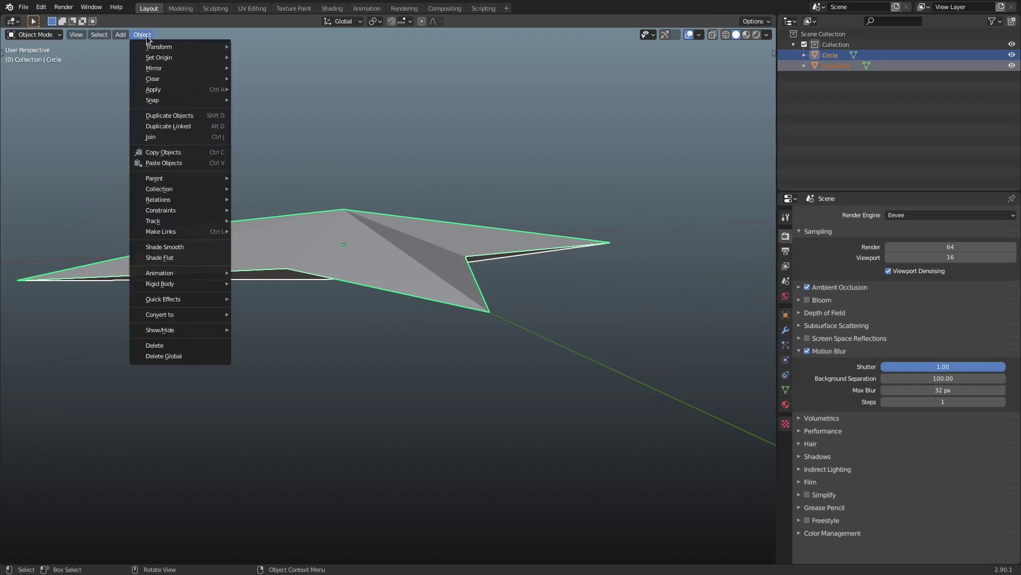
left_click(156, 141)
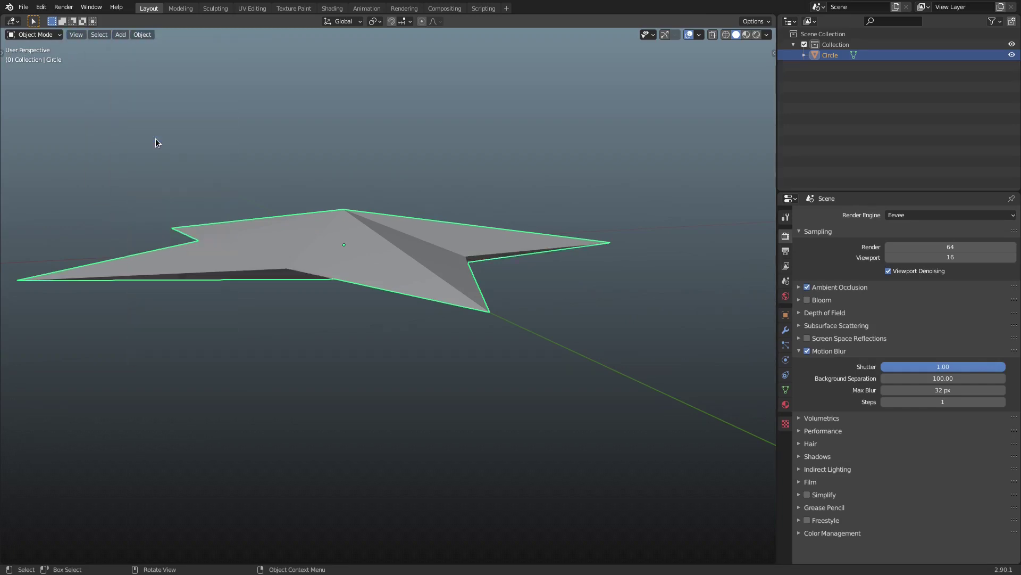
middle_click_drag(400, 238, 318, 265)
key("Tab")
Step: Select all, then pick one star vertex and move it to a new position
middle_click_drag(241, 323, 510, 346)
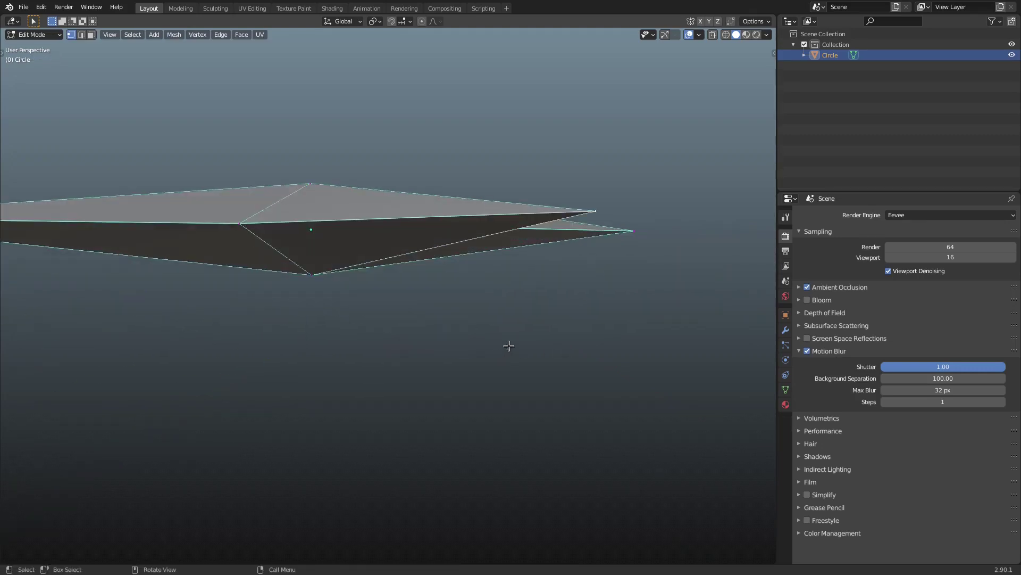
middle_click_drag(619, 212, 534, 266)
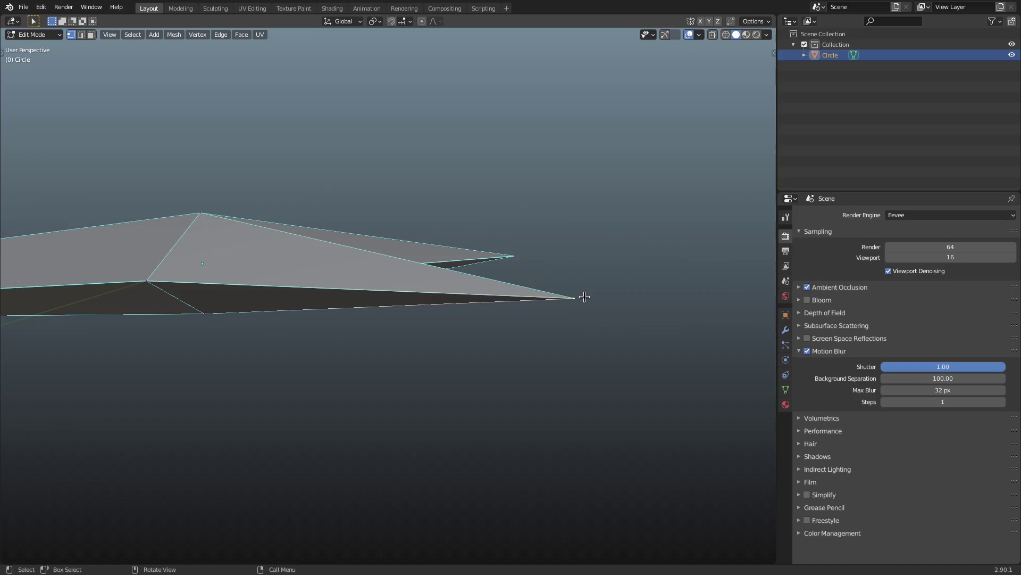
middle_click_drag(574, 294, 337, 299)
key("a")
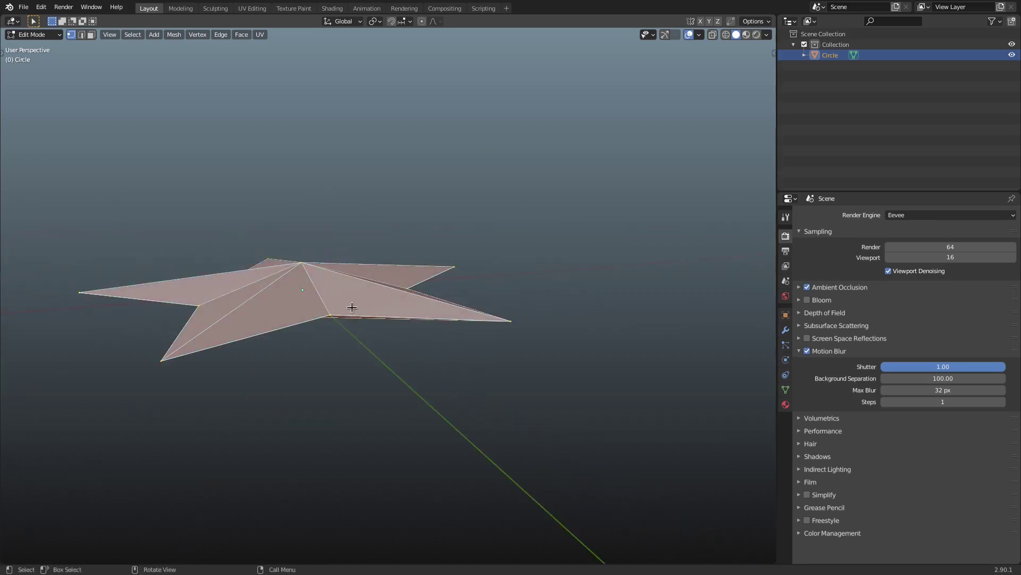
scroll(340, 311, "up", 3)
left_click(248, 334)
key("g")
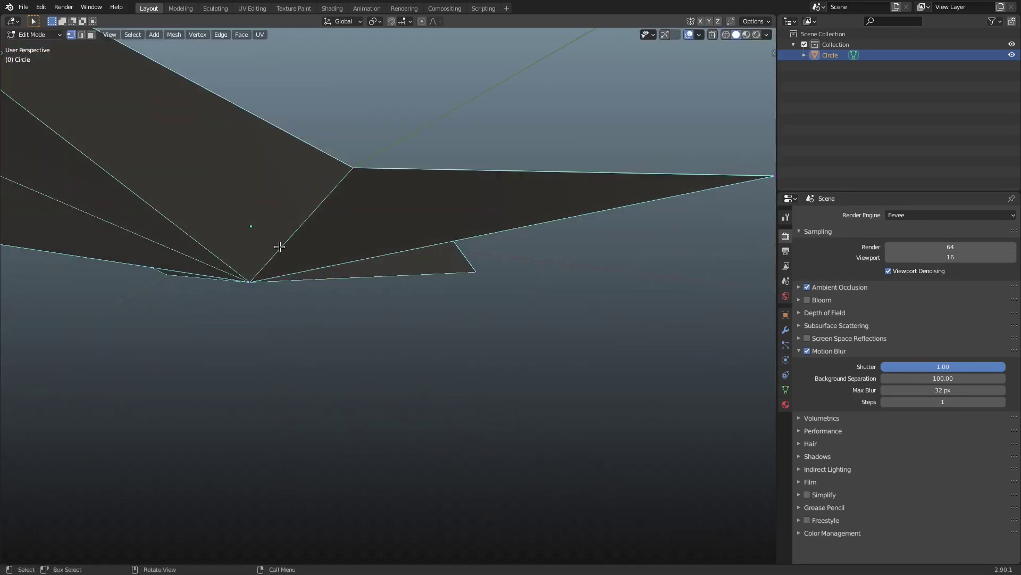
left_click(322, 268)
Step: Select all vertices and merge by distance, removing 10 duplicates, after undoing a trial dissolve
key("a")
scroll(320, 264, "down", 4)
middle_click_drag(234, 175, 419, 224)
right_click(418, 224)
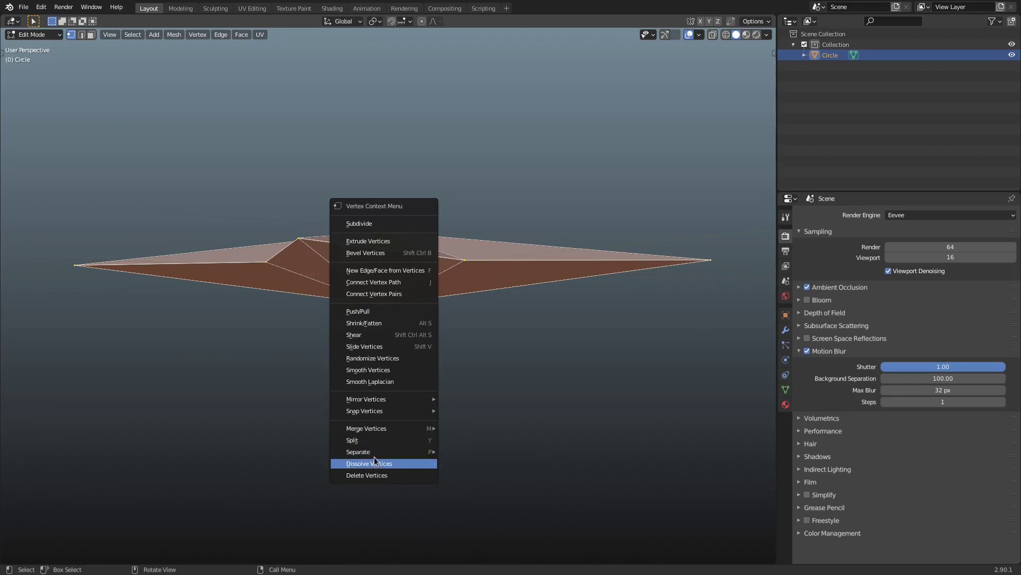
left_click(379, 464)
key("ctrl+z")
right_click(418, 336)
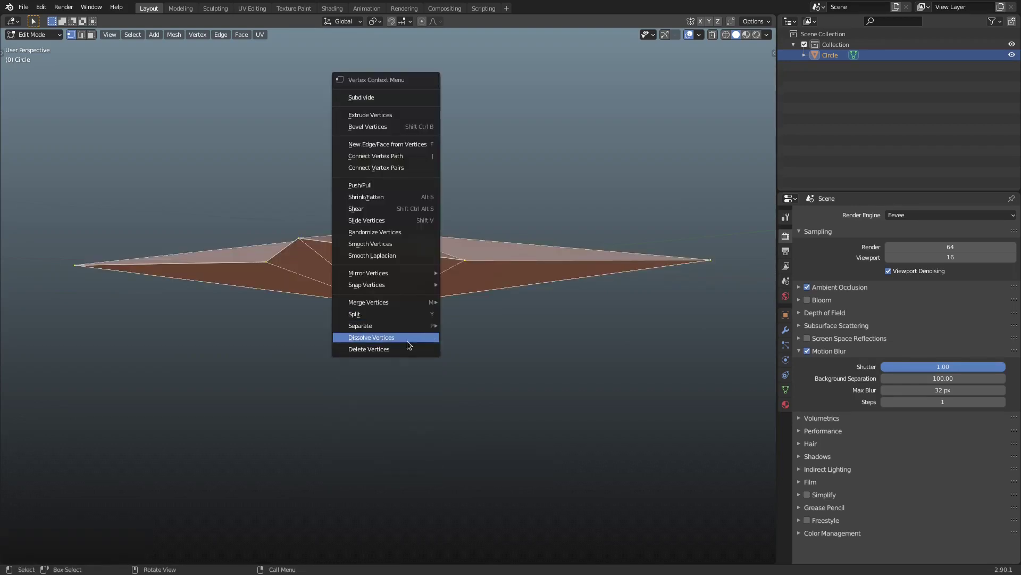
mouse_move(380, 302)
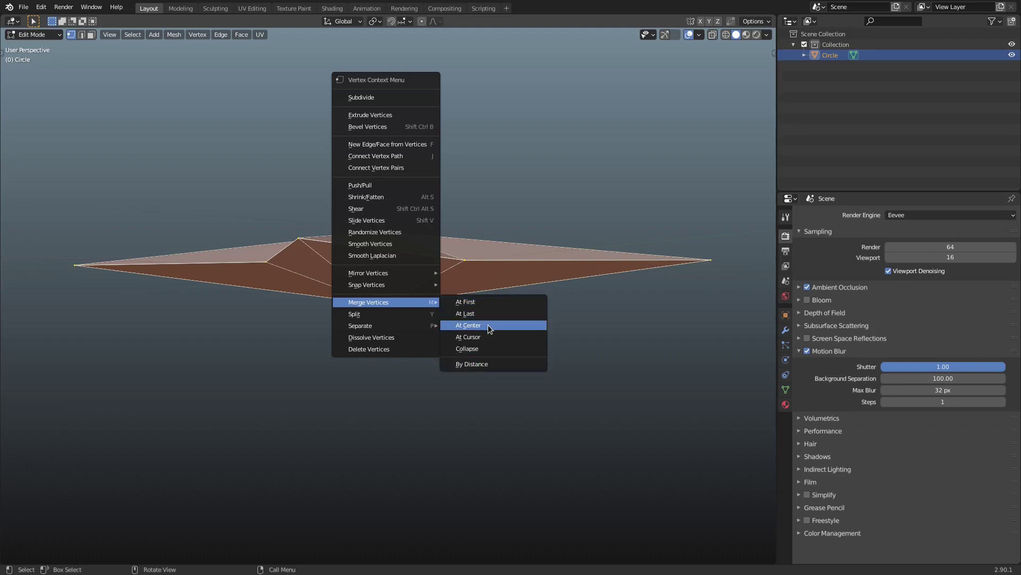
left_click(472, 364)
Step: Test-move several vertices including the right tip, cancelling each, then return to Object Mode
middle_click_drag(429, 308, 466, 369)
key("g")
right_click(499, 321)
middle_click_drag(499, 322, 554, 326)
key("g")
right_click(510, 263)
key("g")
right_click(475, 258)
key("g")
right_click(602, 260)
key("Tab")
middle_click_drag(625, 322, 520, 293)
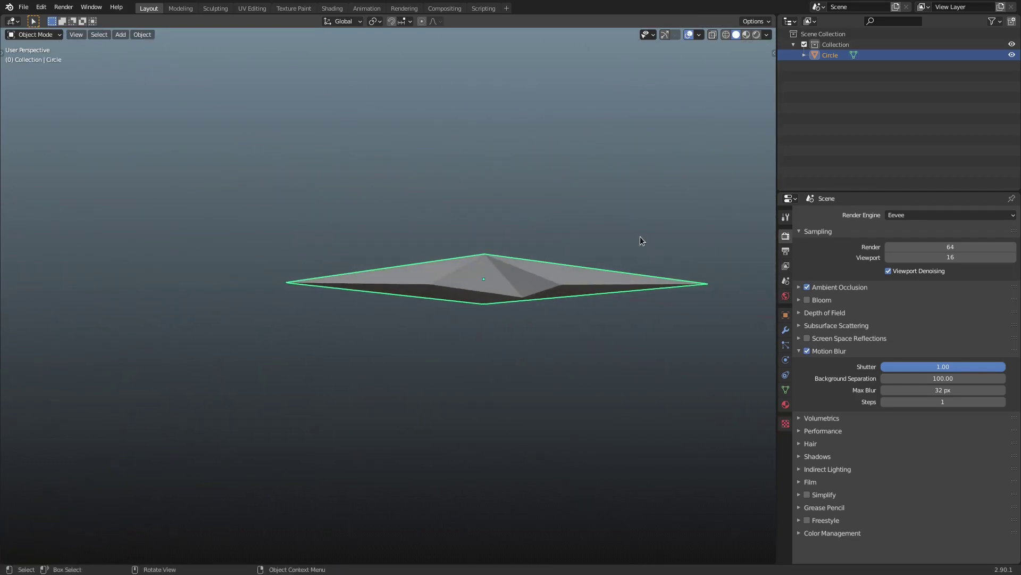
Step: Scale the star along Z, trying 0.374 and 7.283 before settling on 2.767
key("s")
key("z")
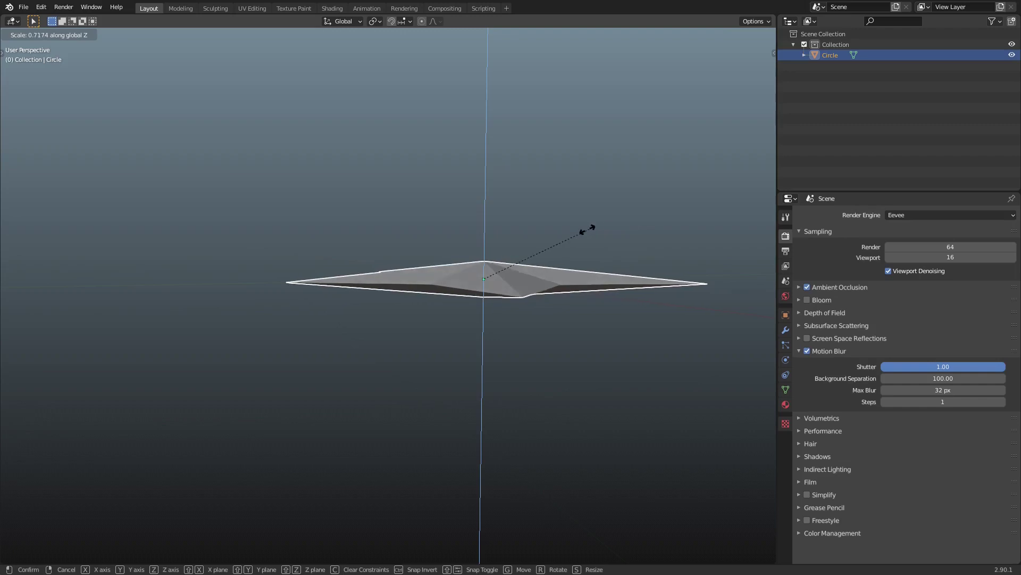
left_click(522, 232)
middle_click_drag(522, 231, 518, 262)
key("s")
key("z")
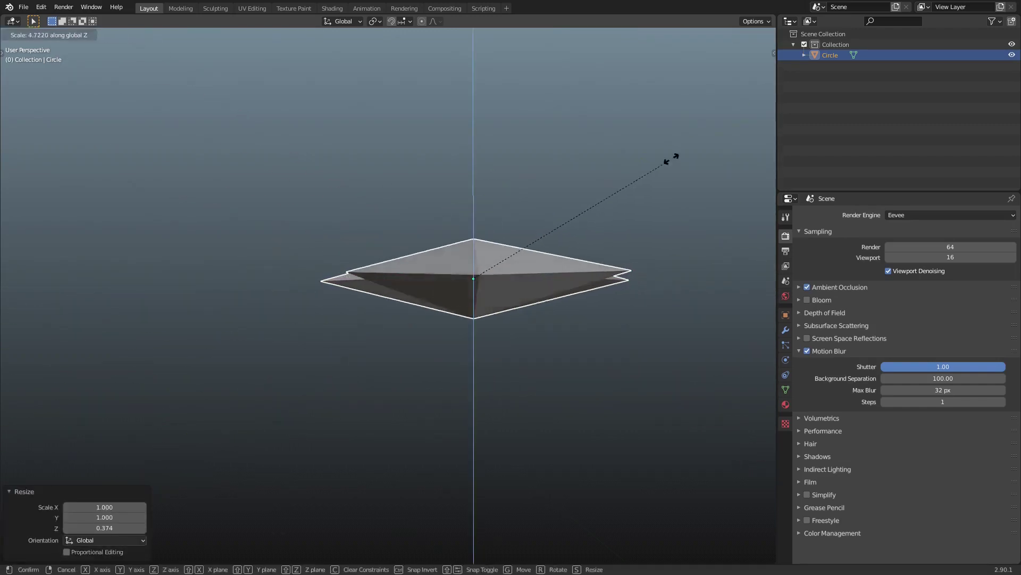
left_click(717, 172)
middle_click_drag(717, 172, 538, 298)
key("s")
left_click(496, 115)
Step: Create a new material named 'star' for the star and give it a yellow Base Color
left_click(785, 404)
left_click(803, 260)
left_click(879, 259)
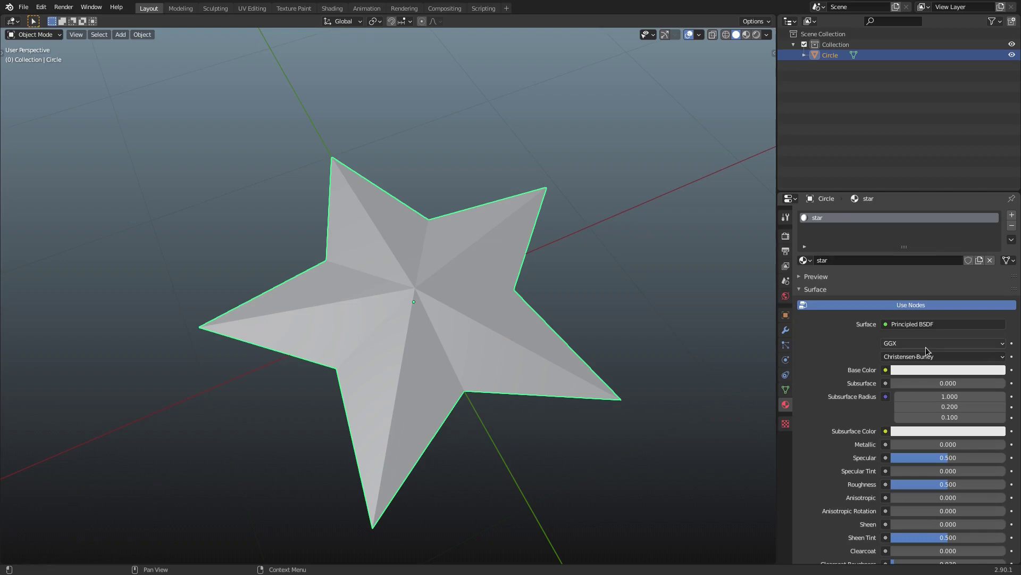
left_click(929, 371)
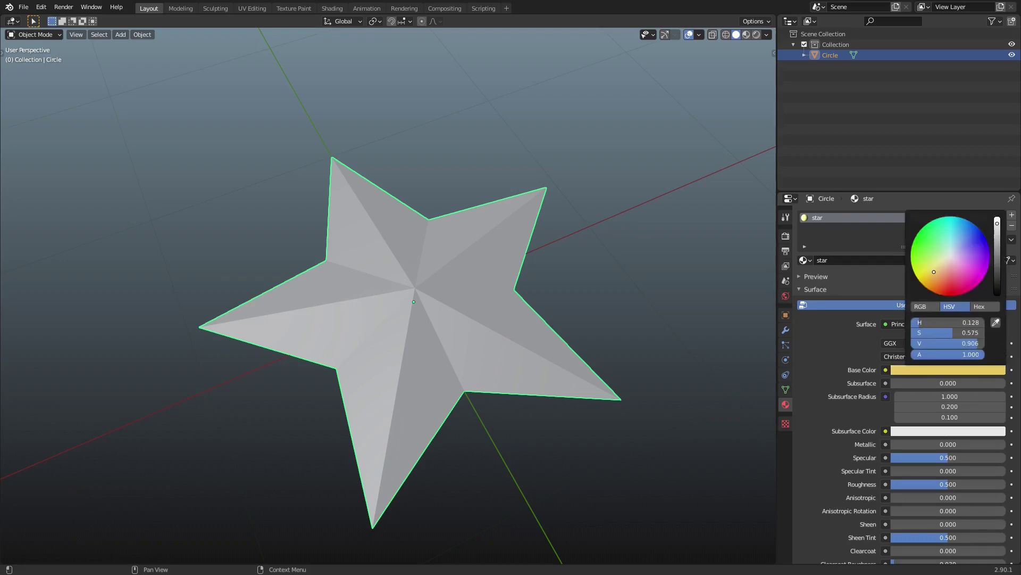
Step: Show the star in Material Preview shading and orbit around it
left_click(750, 35)
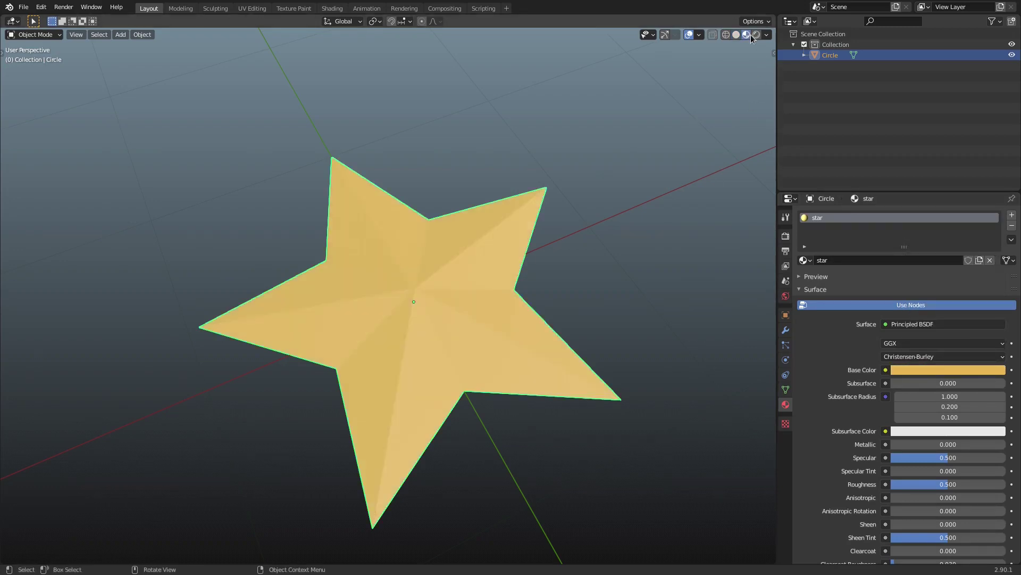
left_click(756, 35)
left_click(747, 34)
mouse_move(564, 324)
middle_mouse_down()
mouse_move(387, 255)
mouse_move(399, 255)
middle_mouse_up()
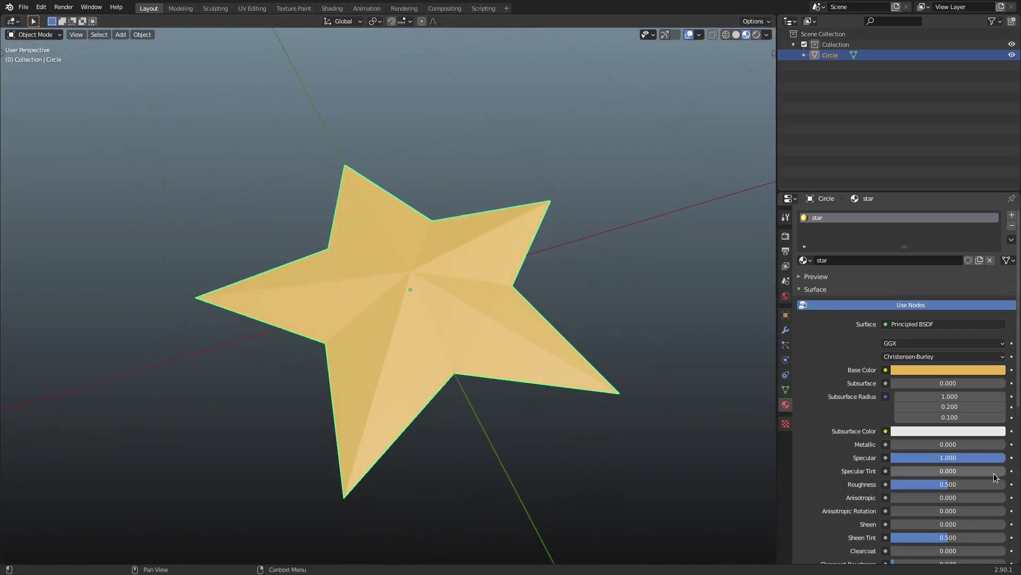
middle_click_drag(611, 405, 664, 402)
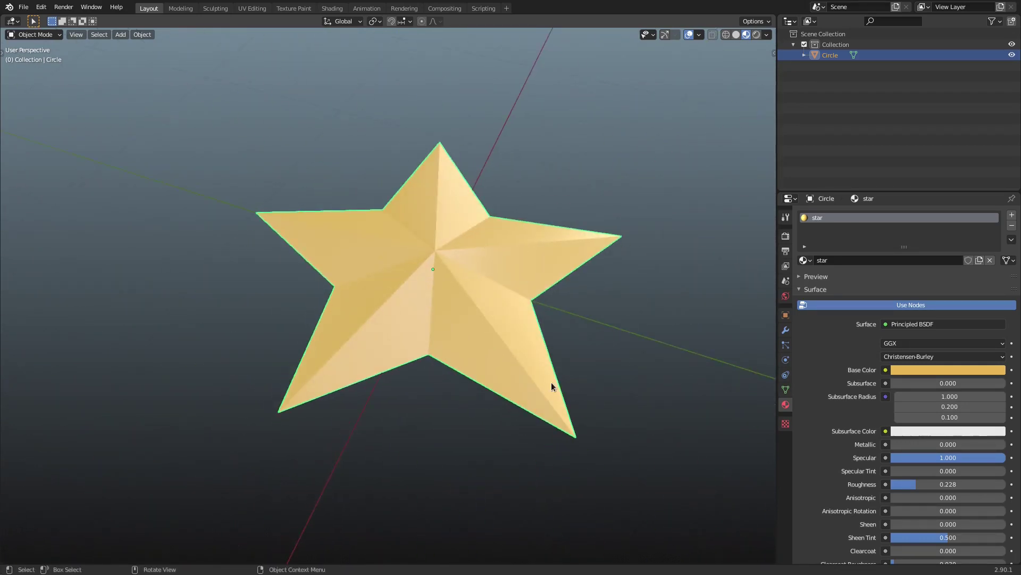
middle_click_drag(551, 382, 600, 383)
Step: Raise the material's Metallic value to 0.590 and check the star from other angles
left_click_drag(904, 444, 959, 444)
middle_click_drag(602, 365, 373, 375)
mouse_move(755, 373)
middle_mouse_down()
mouse_move(718, 365)
mouse_move(742, 366)
middle_mouse_up()
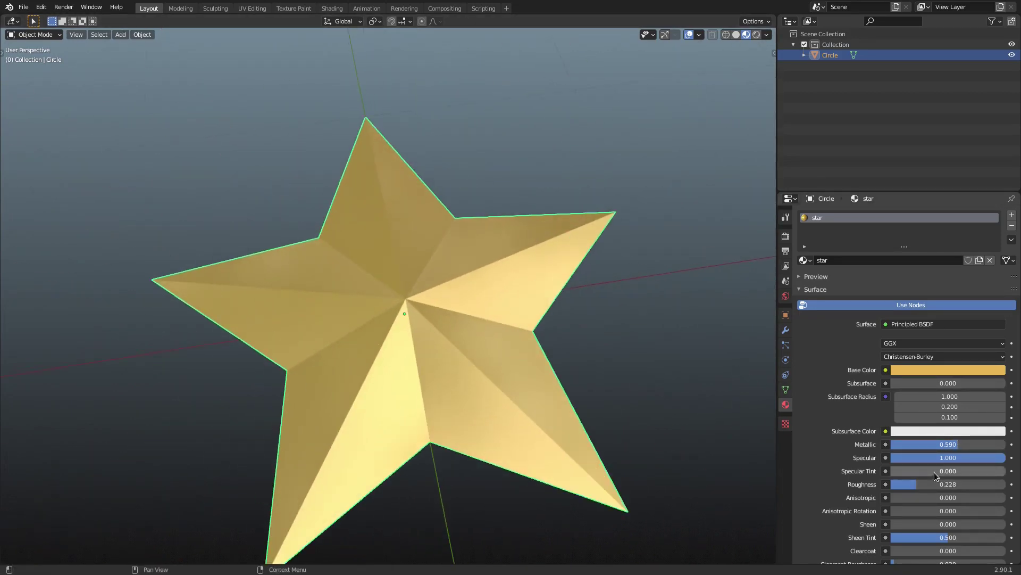
middle_click_drag(612, 362, 440, 321)
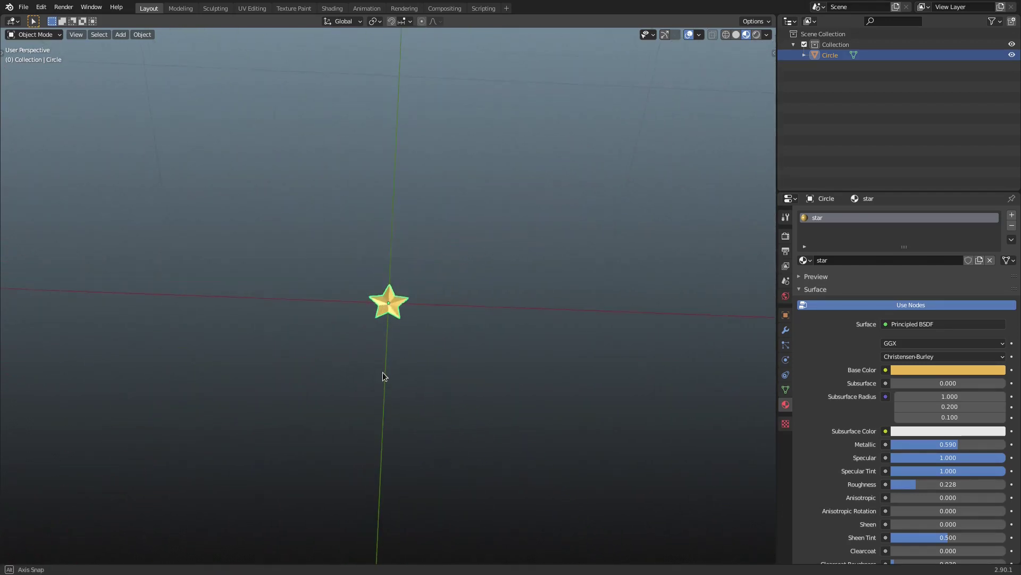
scroll(385, 292, "up", 6)
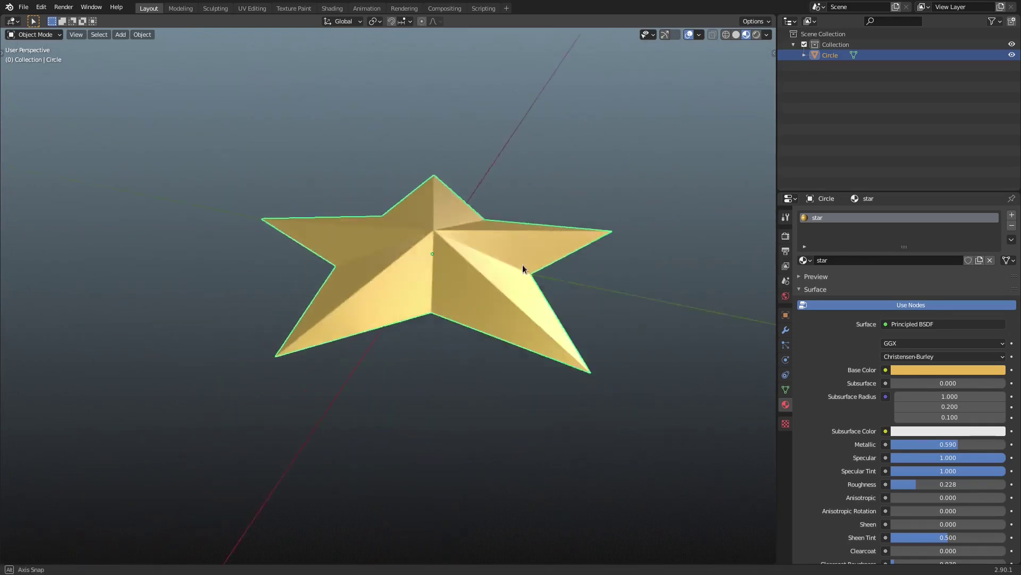